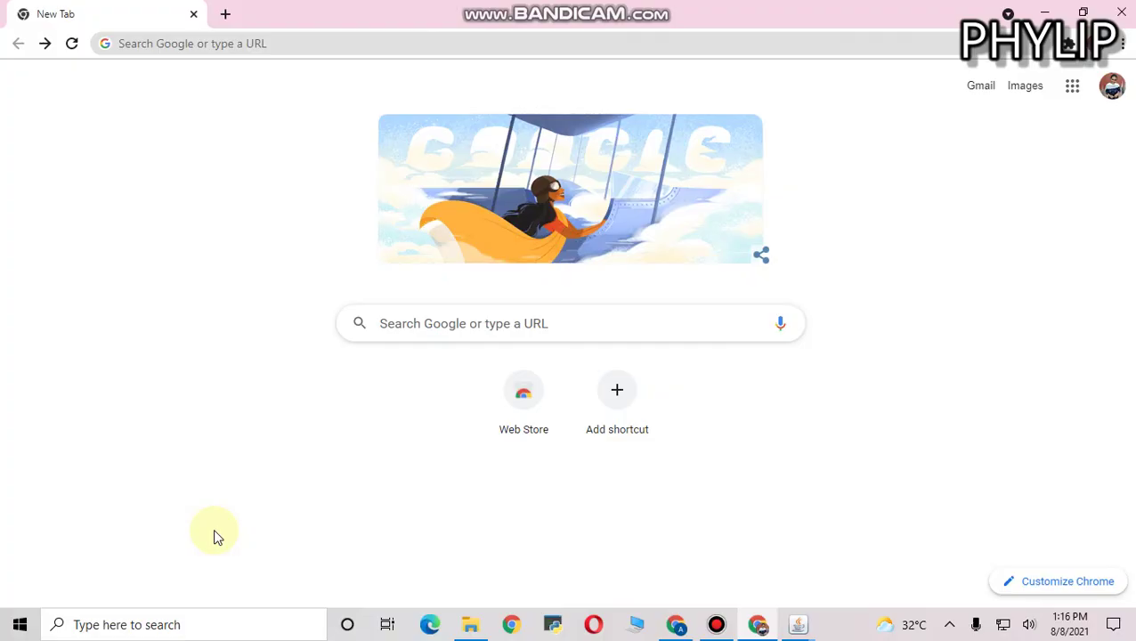
Search Google for 'phylip' and open the PHYLIP Home Page.
click(441, 324)
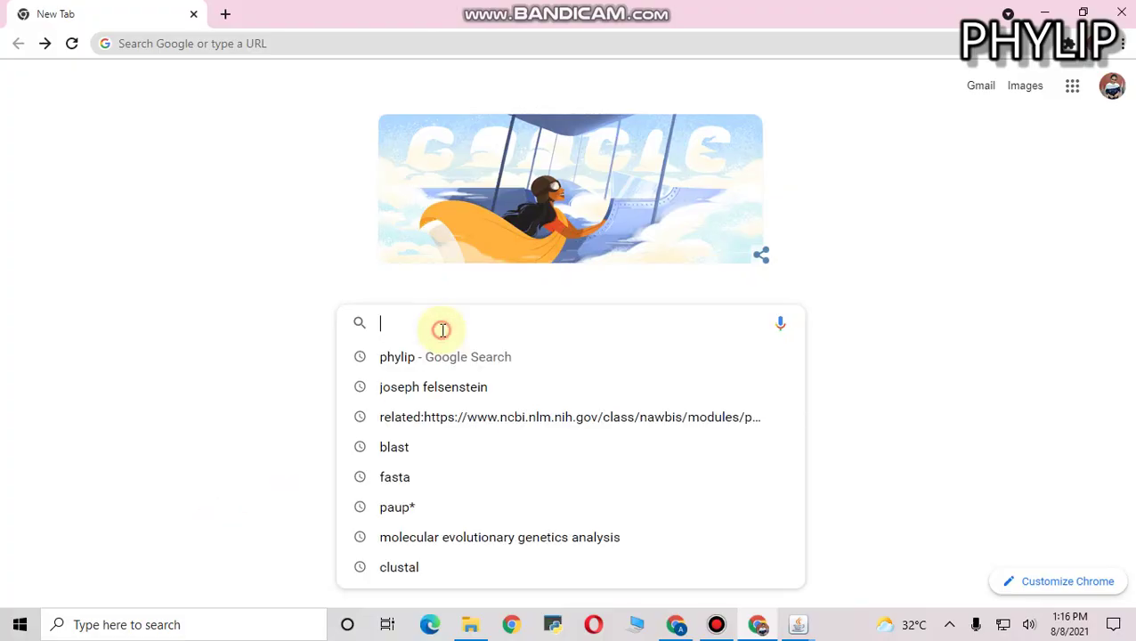
click(443, 357)
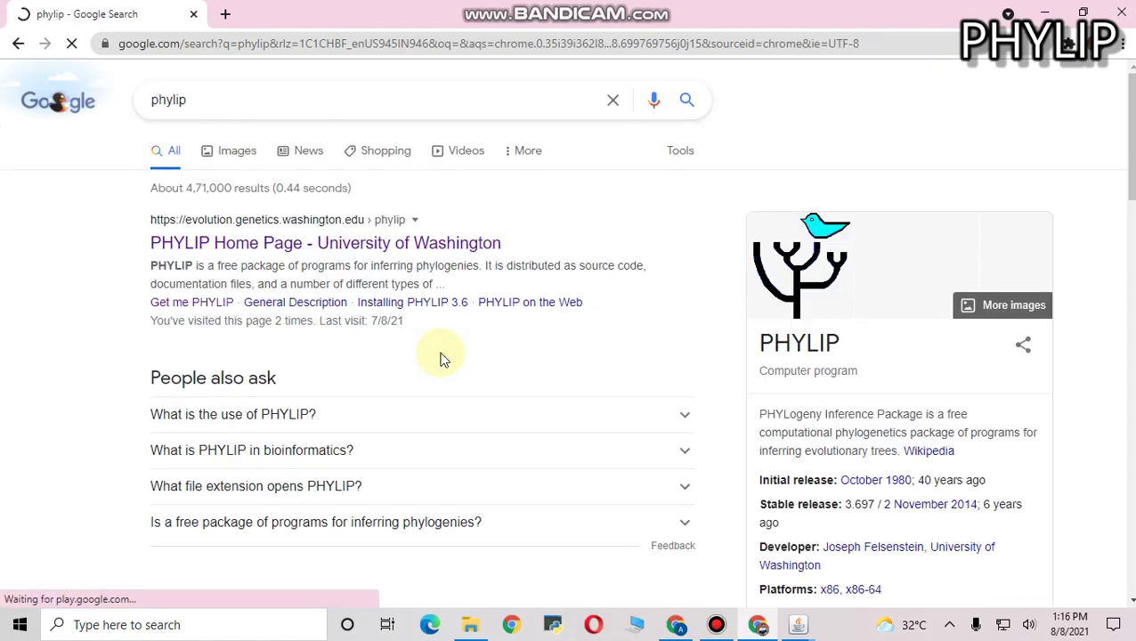
click(403, 252)
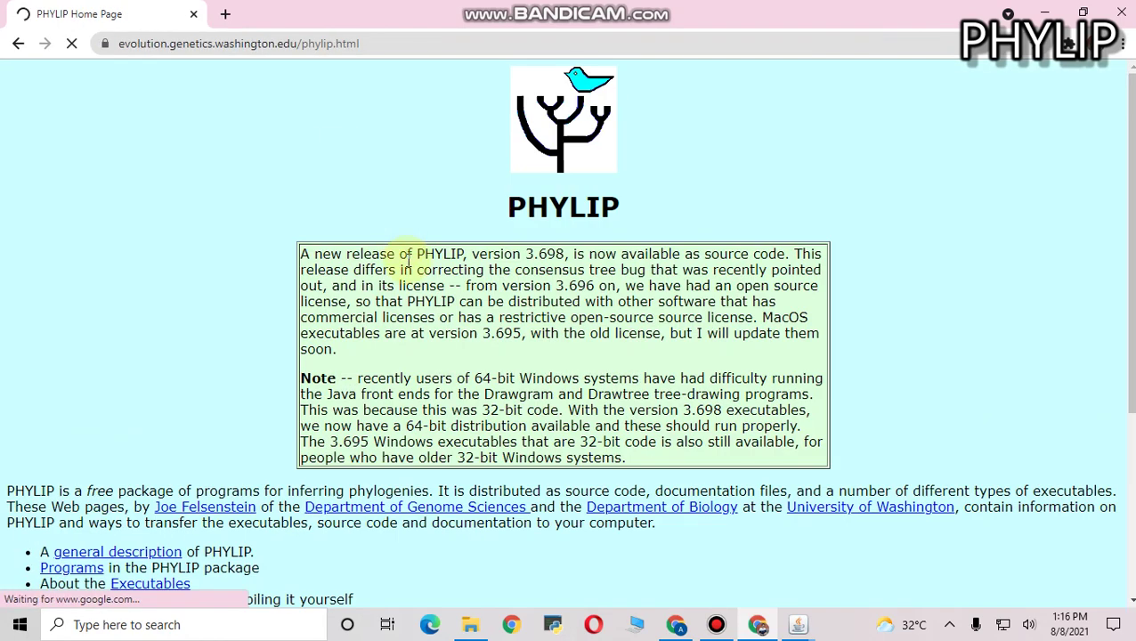
scroll(407, 264, down, 1)
scroll(407, 265, down, 3)
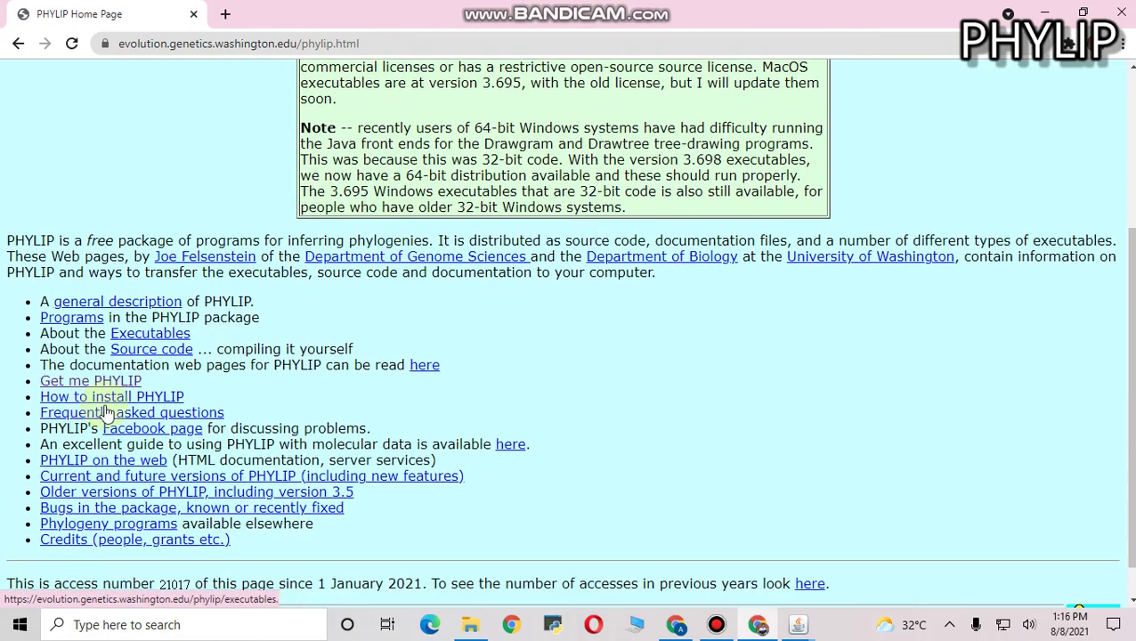
Download the PHYLIP 3.698 zip archive for Windows from the Get me PHYLIP page.
click(123, 383)
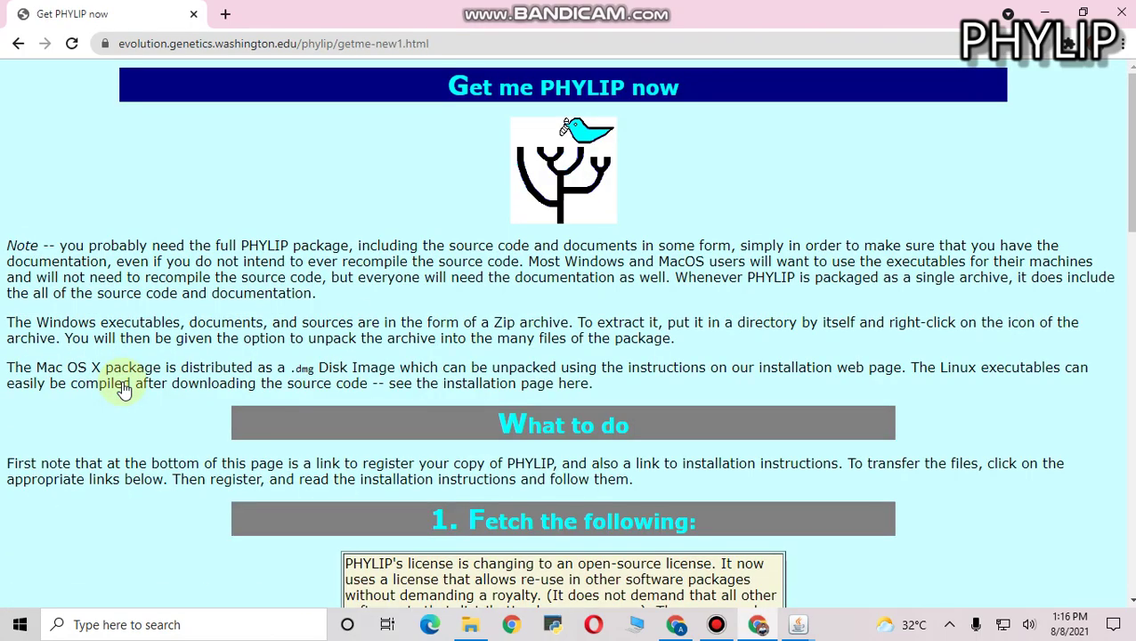
scroll(408, 374, down, 6)
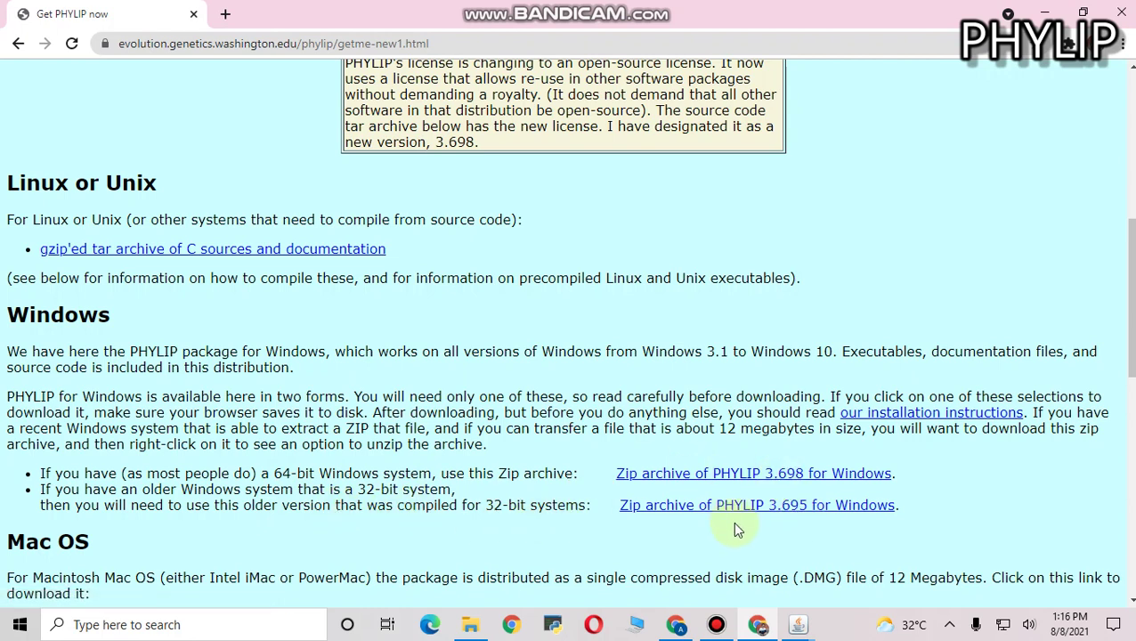
click(771, 477)
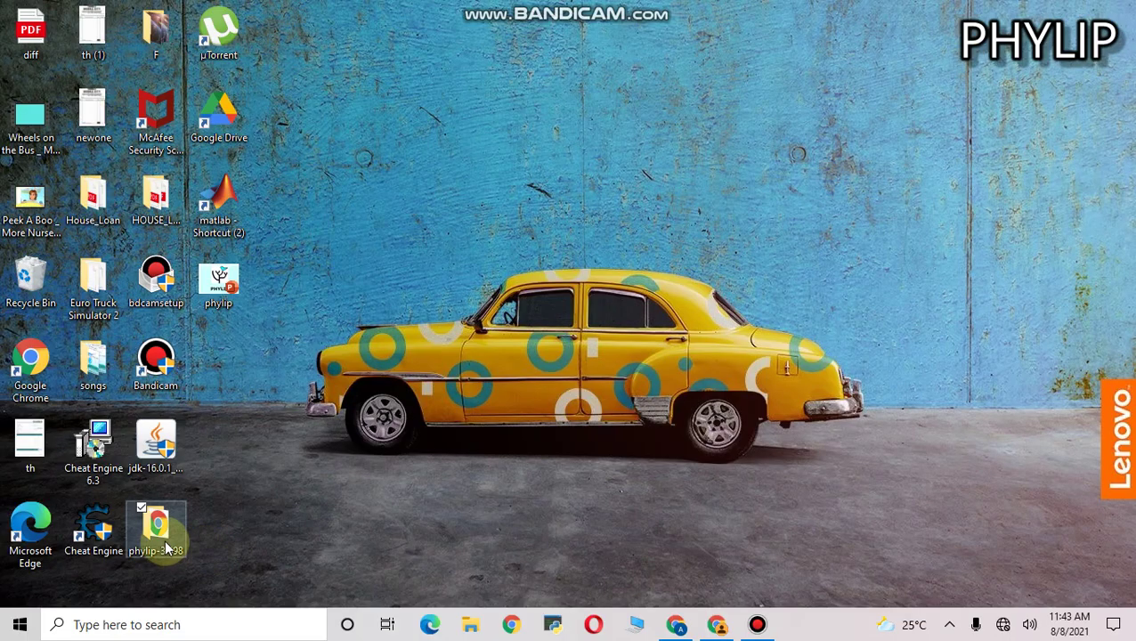
Open the phylip-3.698 folder maximized, look into doc, then open the exe folder.
double_click(158, 529)
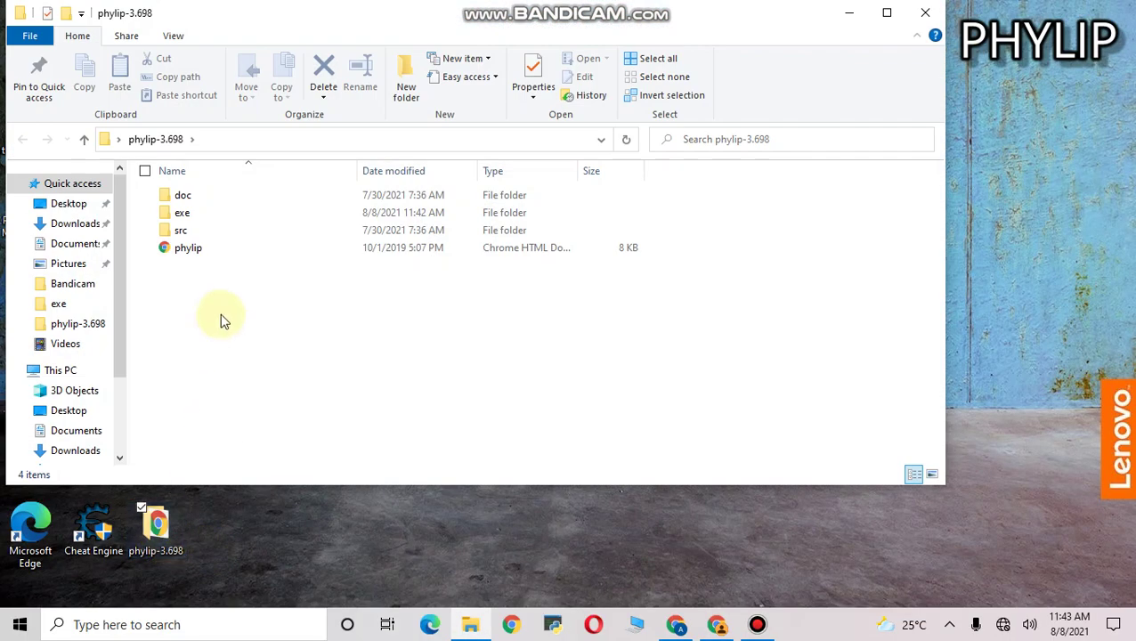
double_click(740, 18)
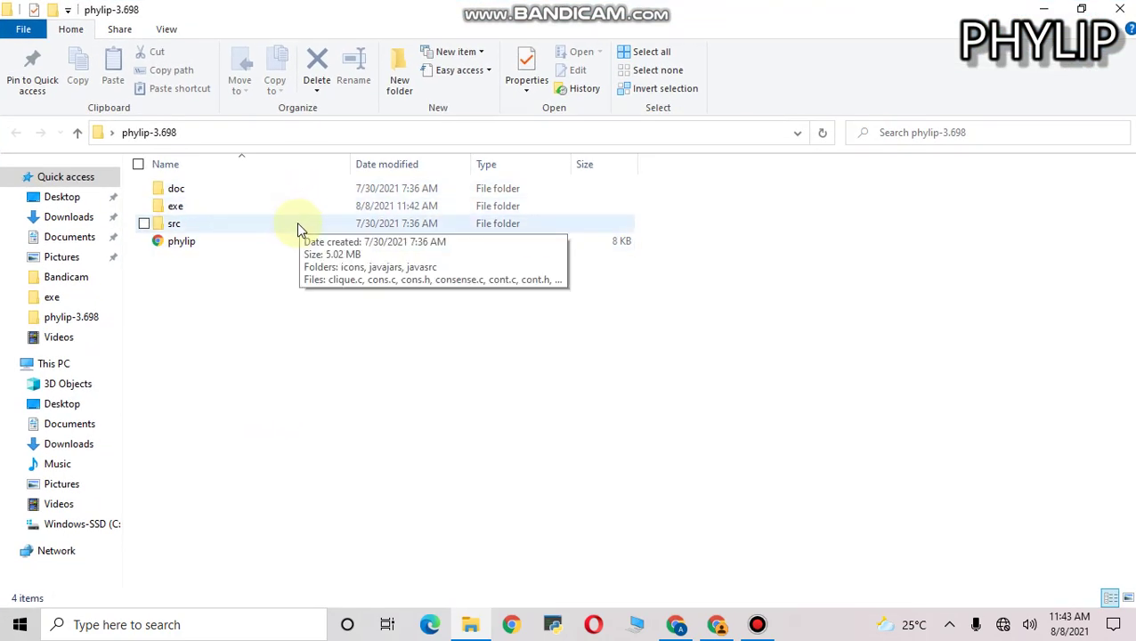
double_click(259, 193)
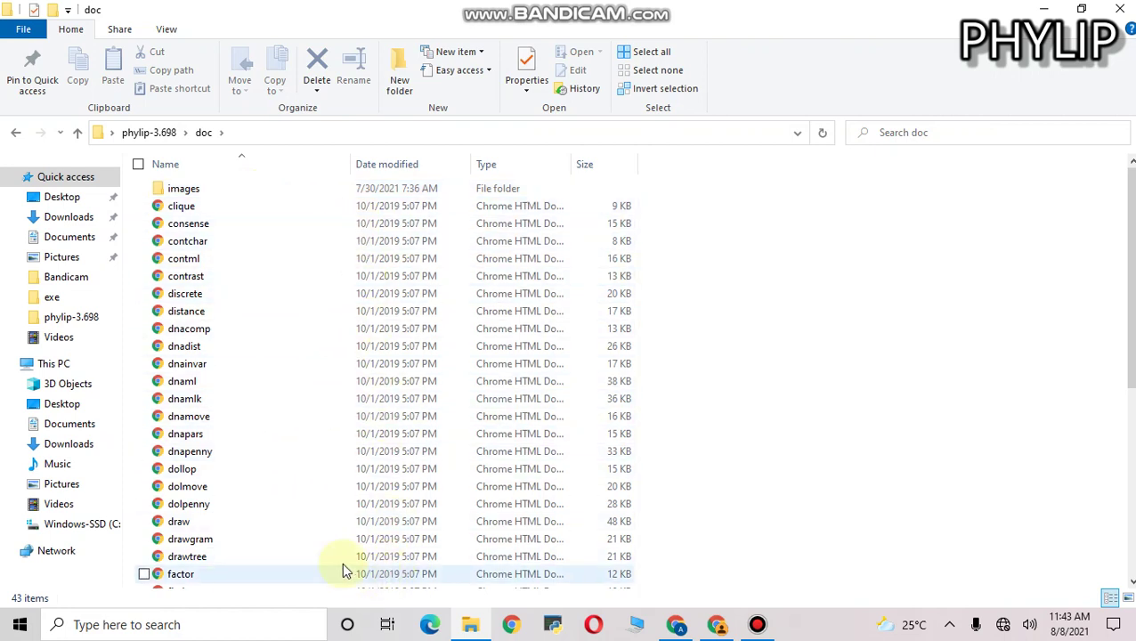
click(150, 133)
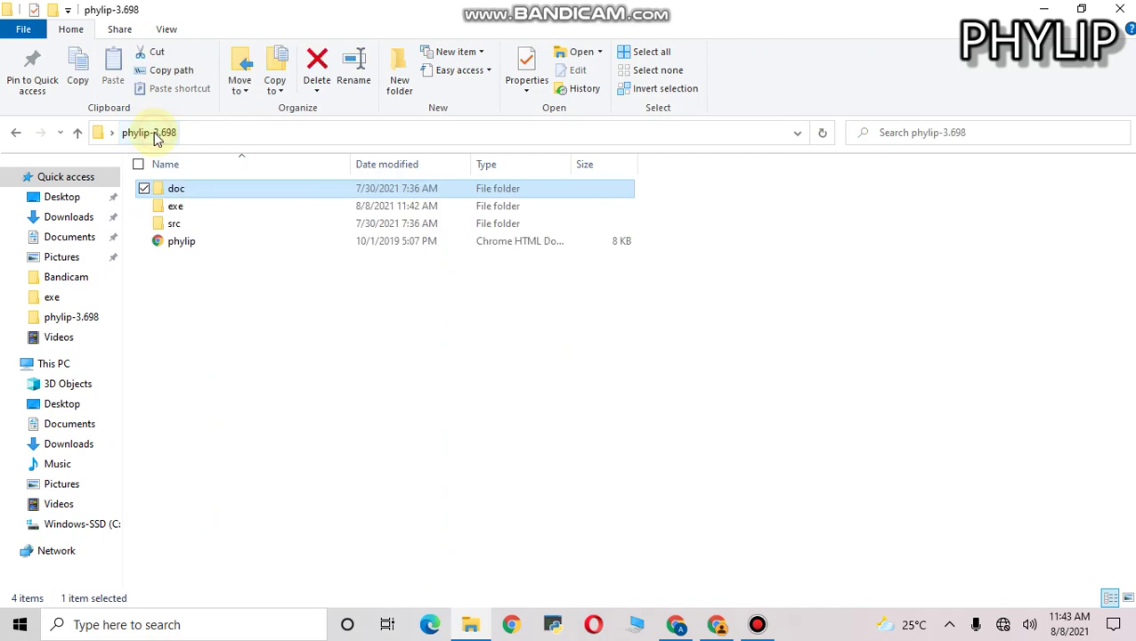
double_click(203, 206)
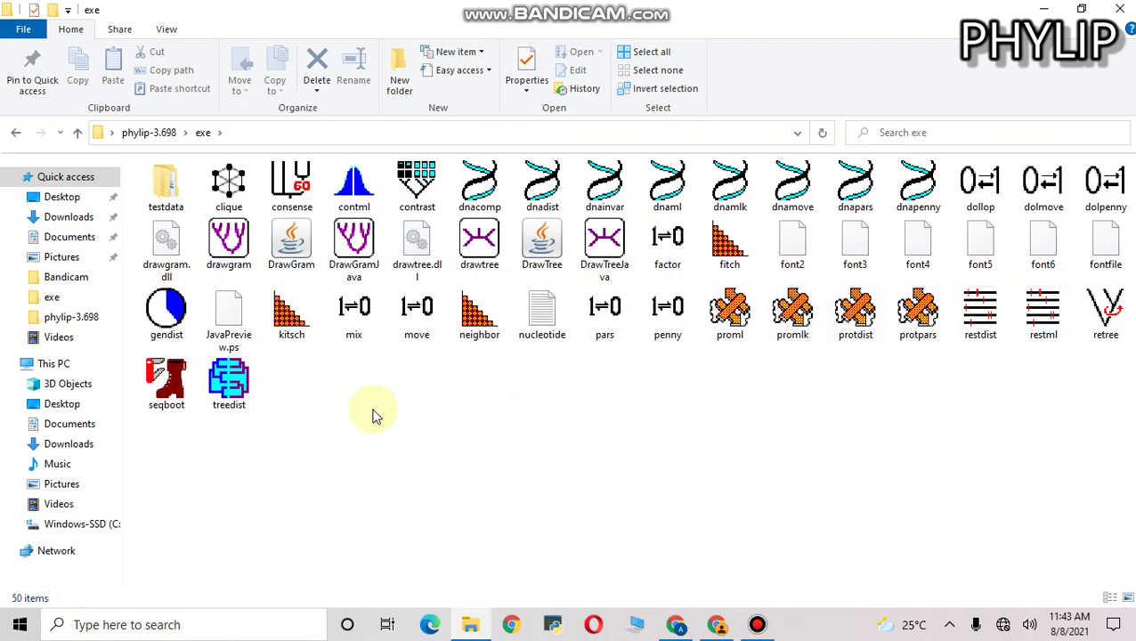
Peek into testdata, then go back to phylip-3.698 and open its src folder.
double_click(160, 187)
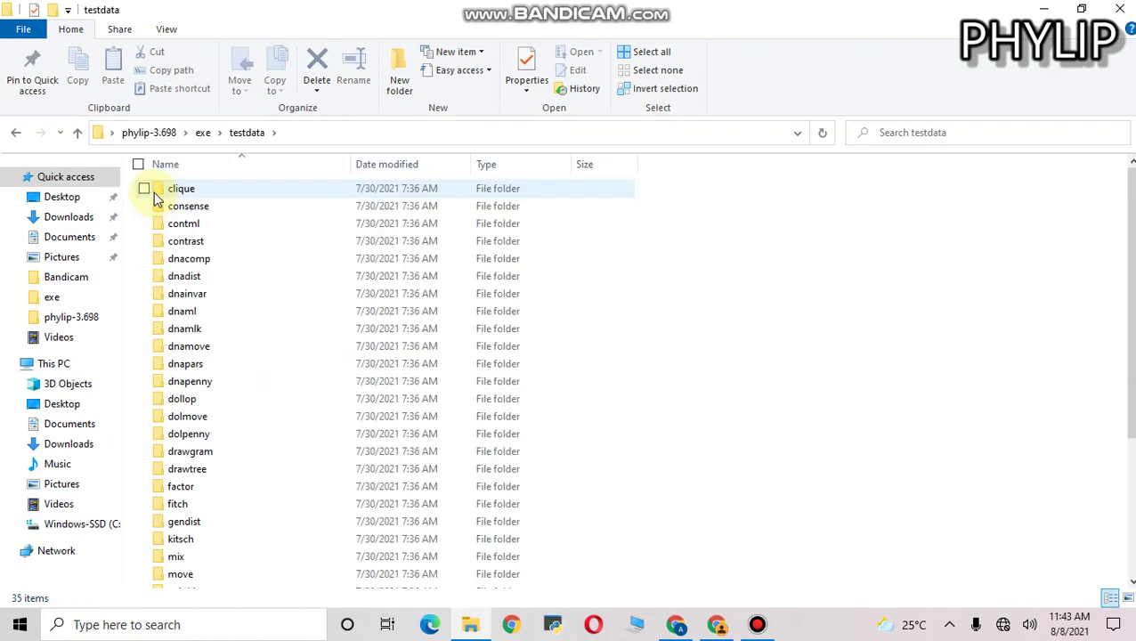
click(203, 133)
click(157, 132)
double_click(258, 223)
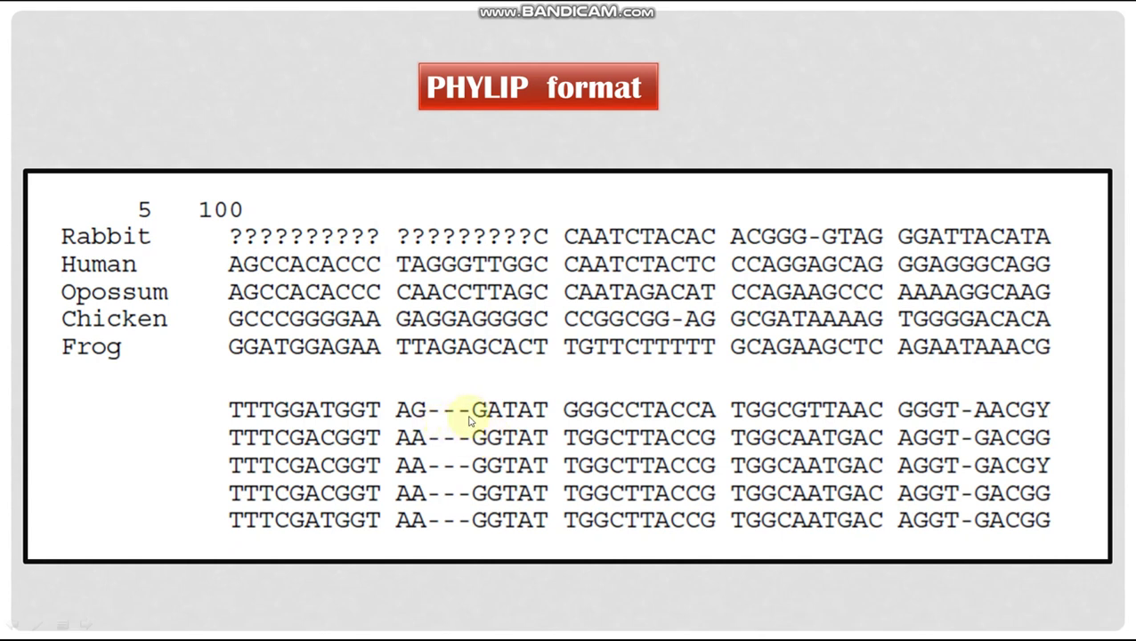
Back on the Clustal Omega page, set Output Format to PHYLIP and submit the alignment.
key(alt+Tab)
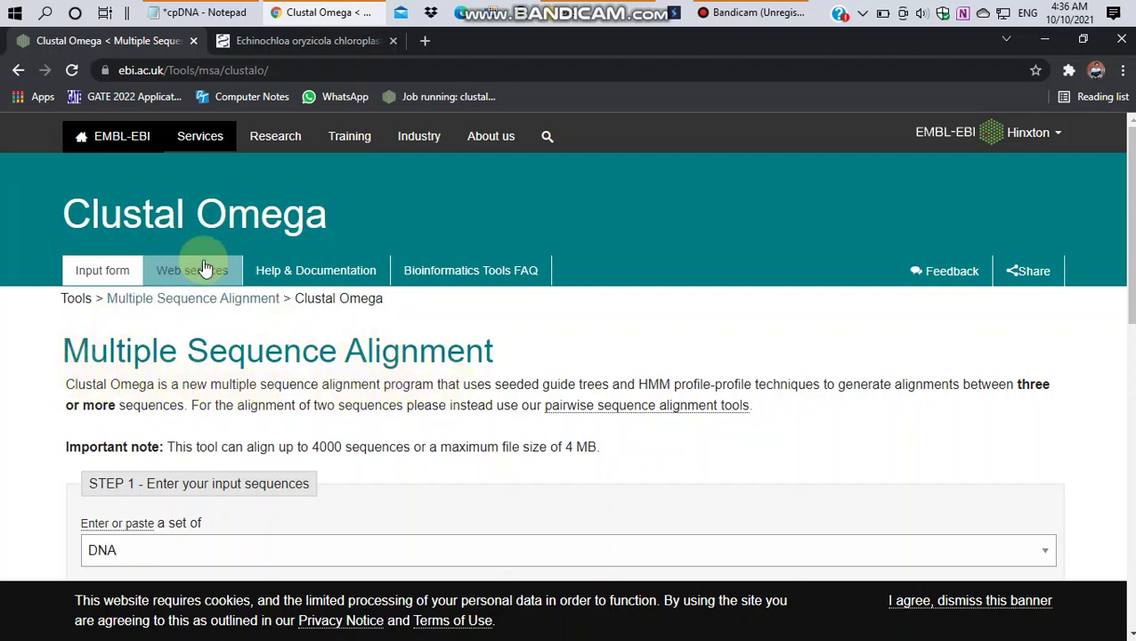
scroll(359, 423, down, 6)
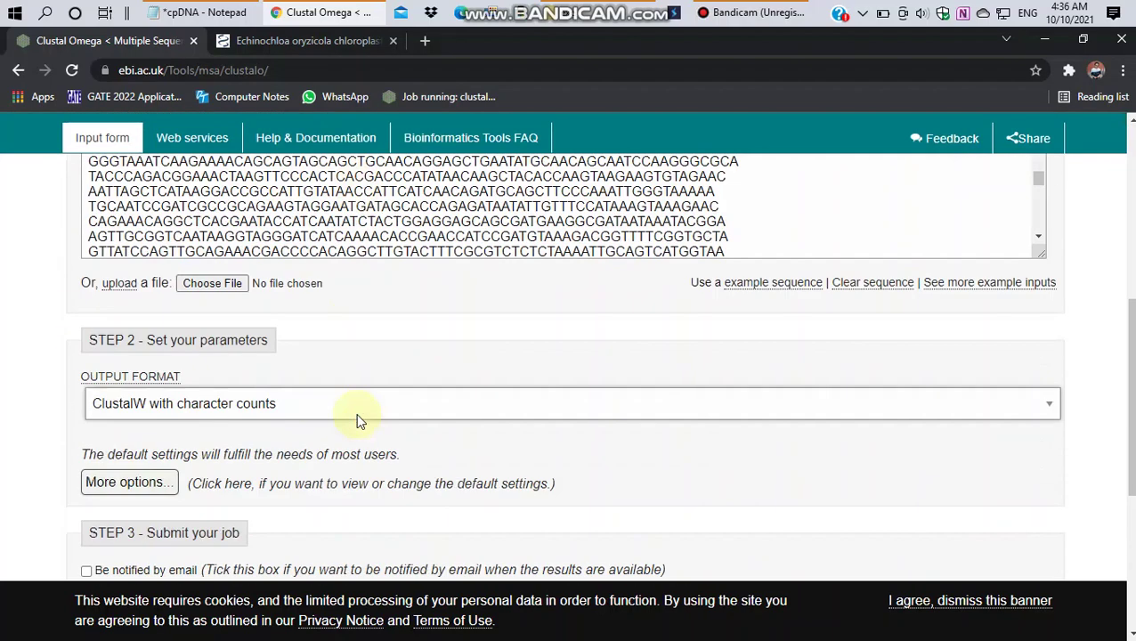
click(347, 408)
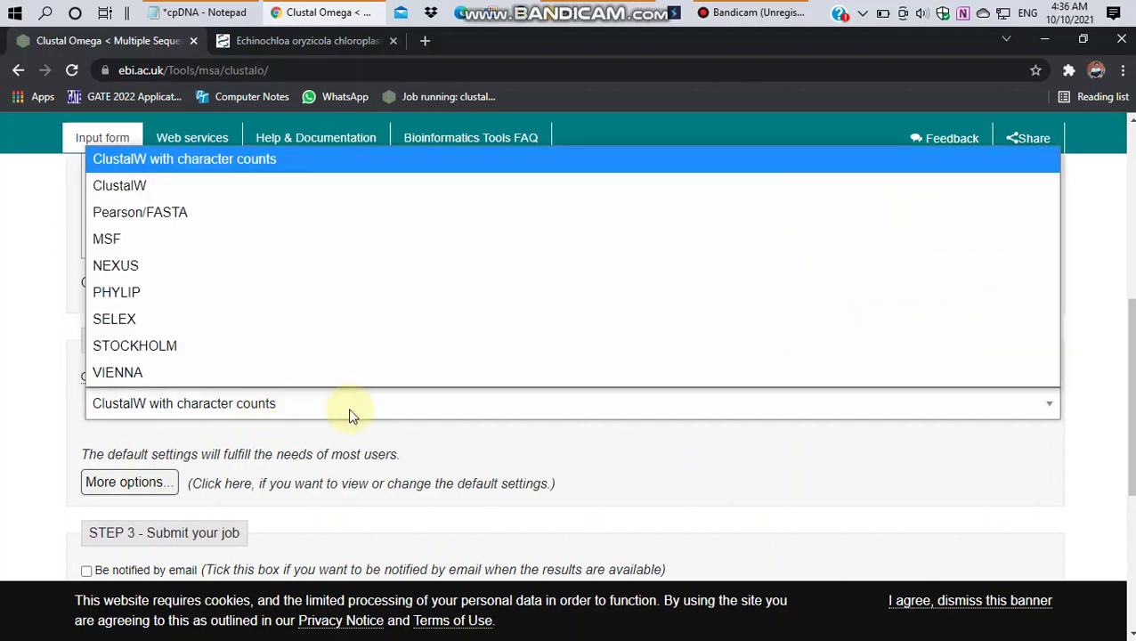
click(273, 303)
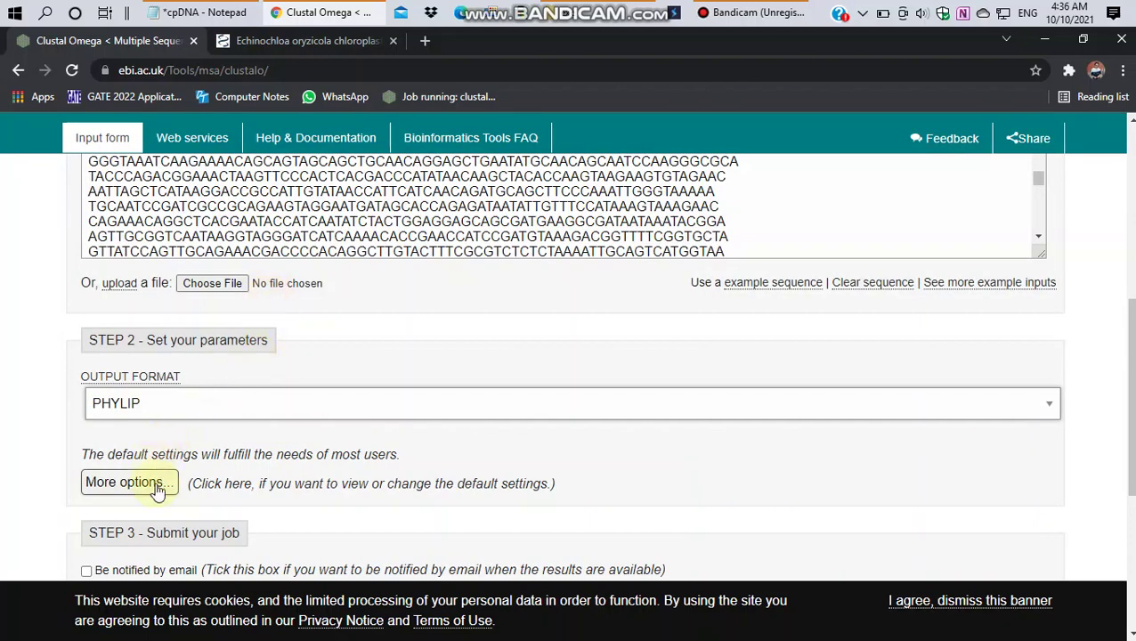
scroll(242, 528, down, 4)
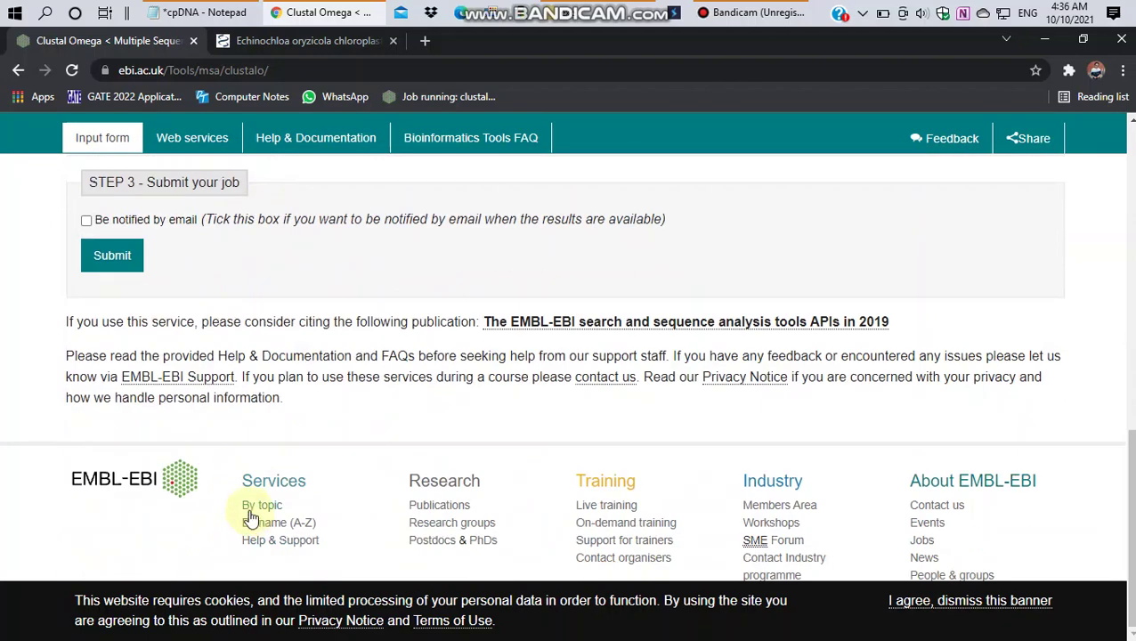
click(110, 258)
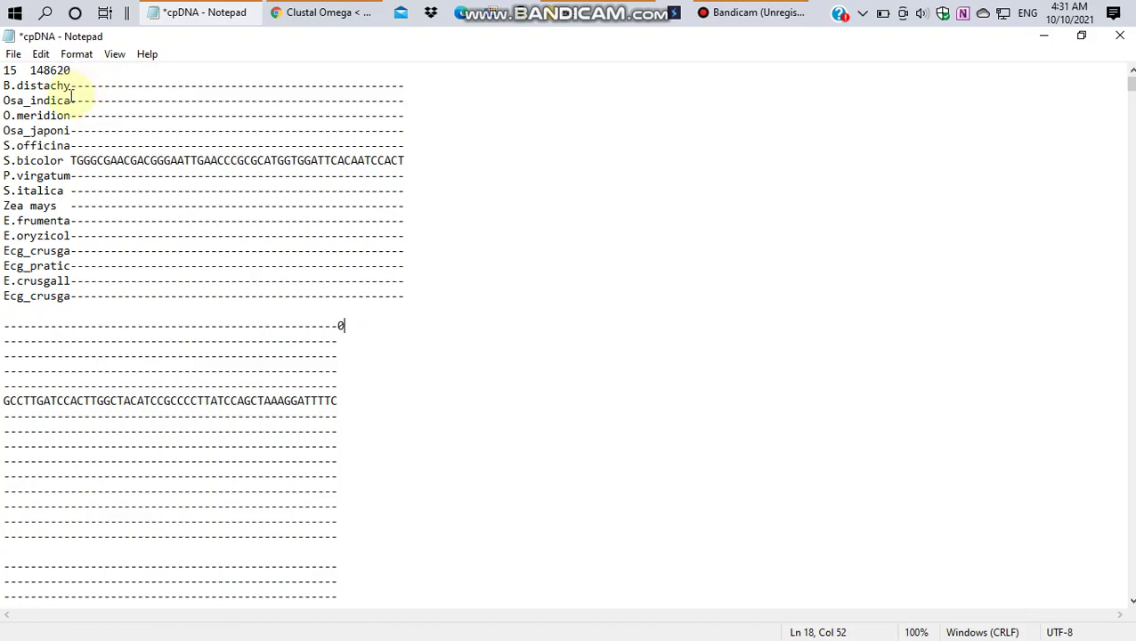
Leave the cpDNA alignment in Notepad for the phylip-3.698 exe folder in File Explorer.
key(alt+Tab)
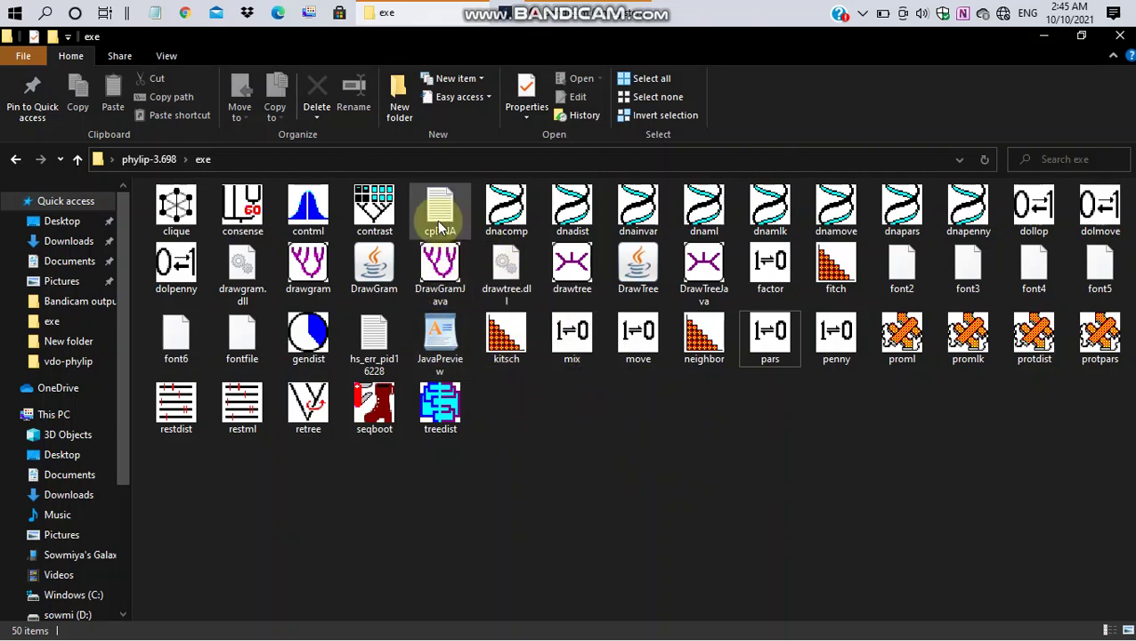
Run dnadist on cpDNA.txt with the default F84 settings to write outfile.
double_click(570, 209)
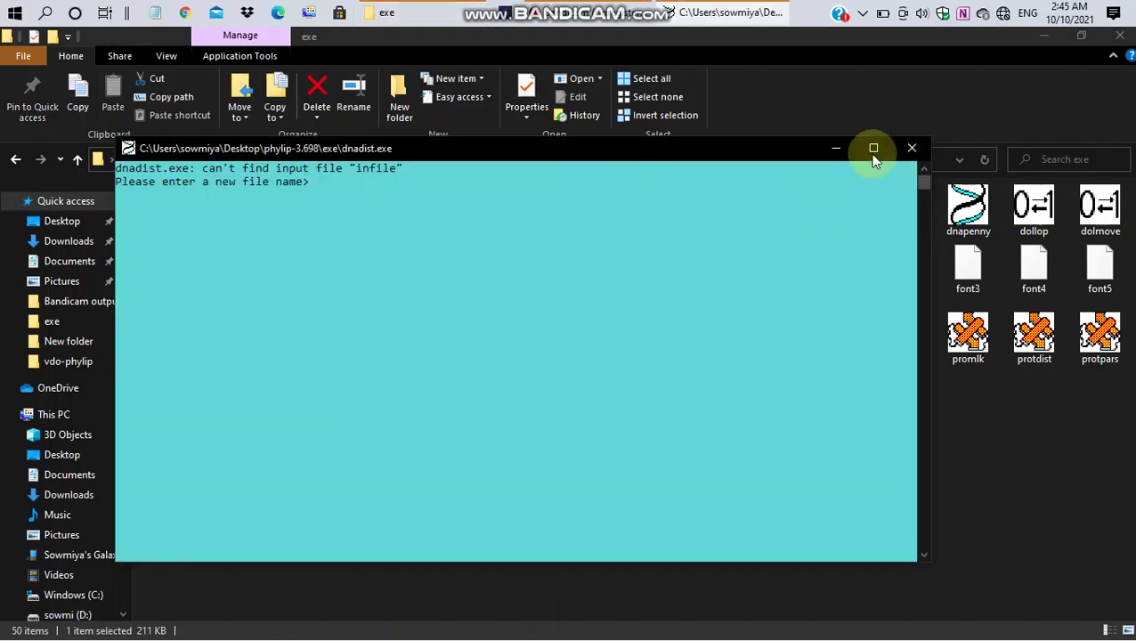
click(874, 149)
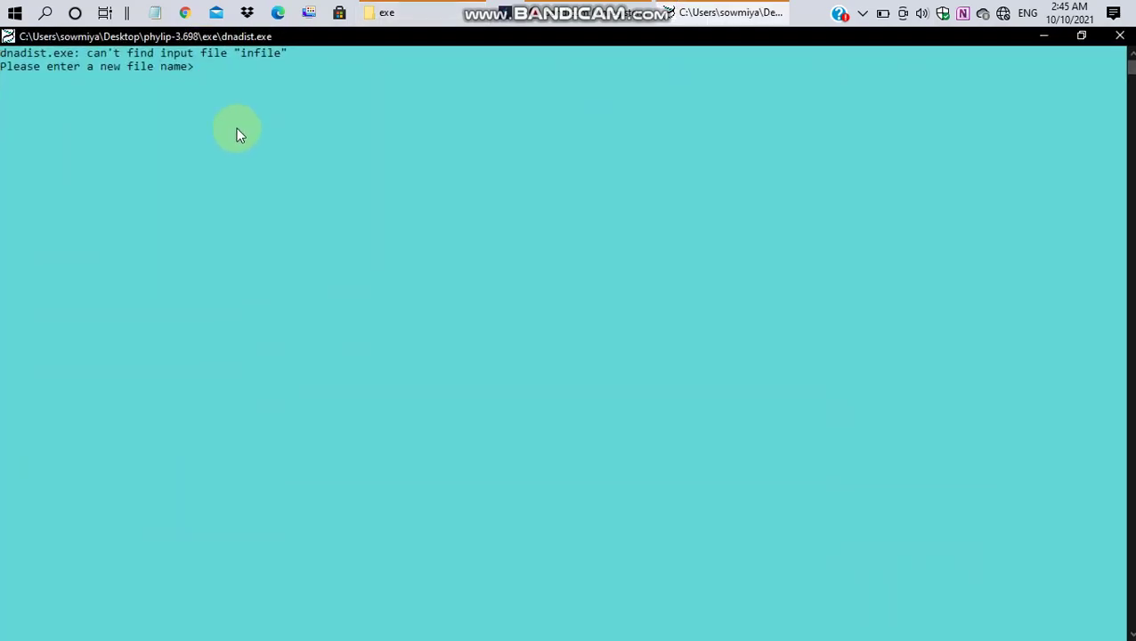
text(cpDNA.txt)
key(Return)
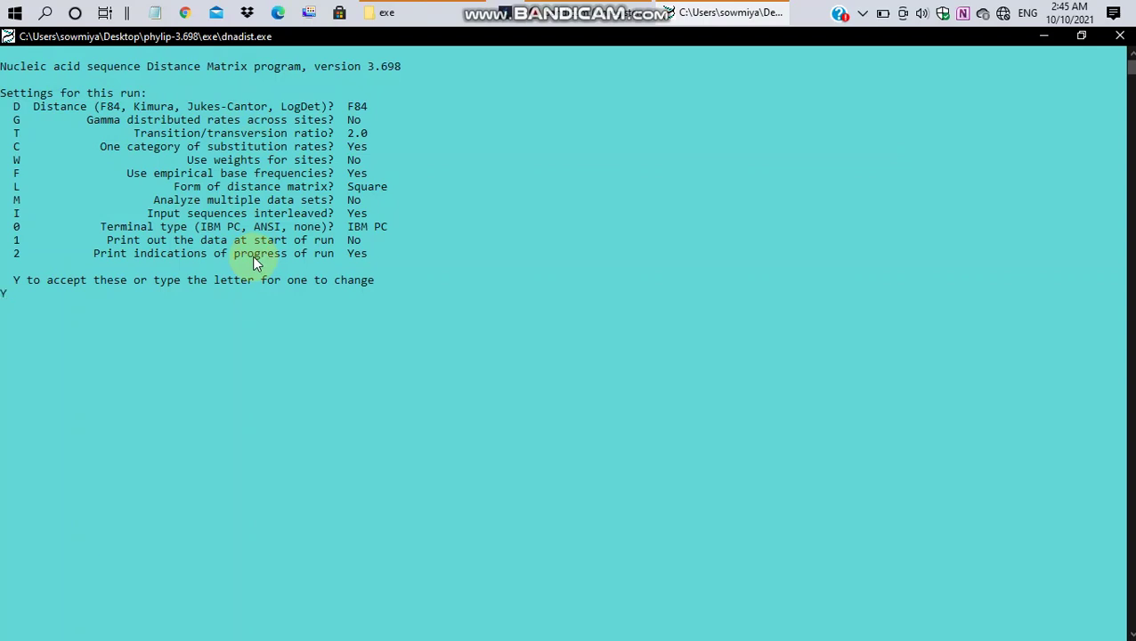
key(Return)
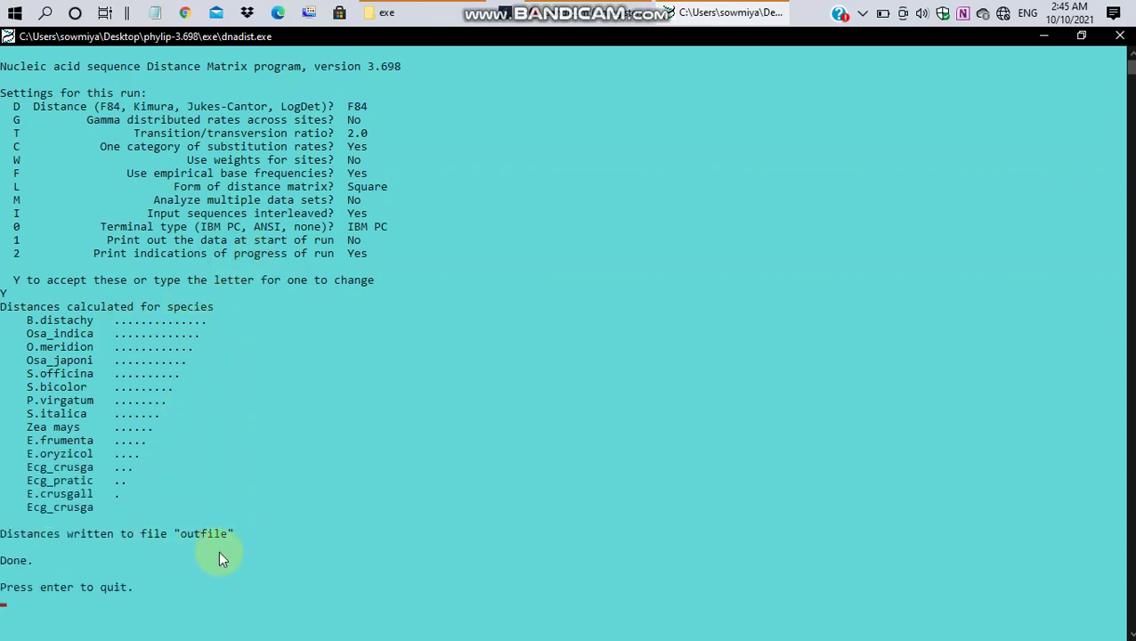
key(Return)
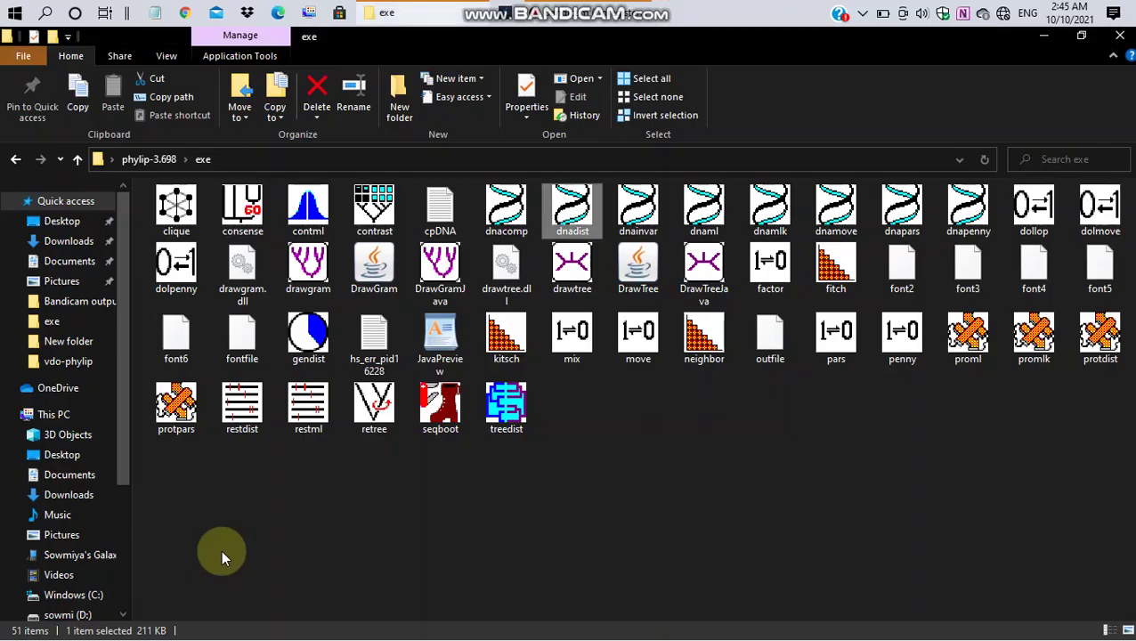
Rename the dnadist outfile to infile.
double_click(750, 338)
right_click(753, 338)
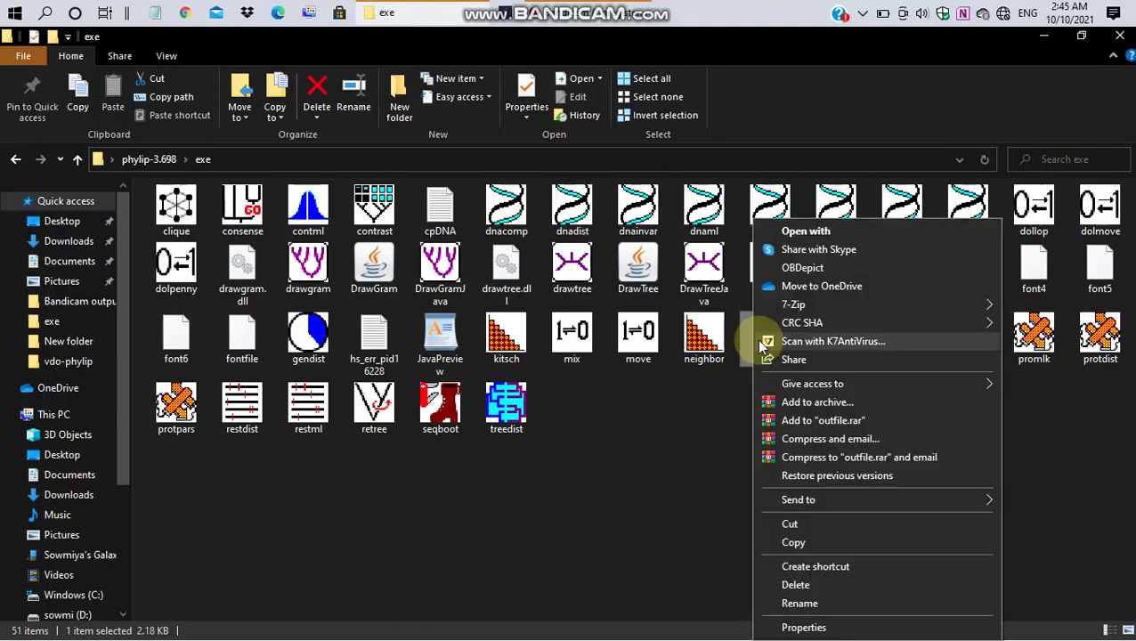
click(797, 604)
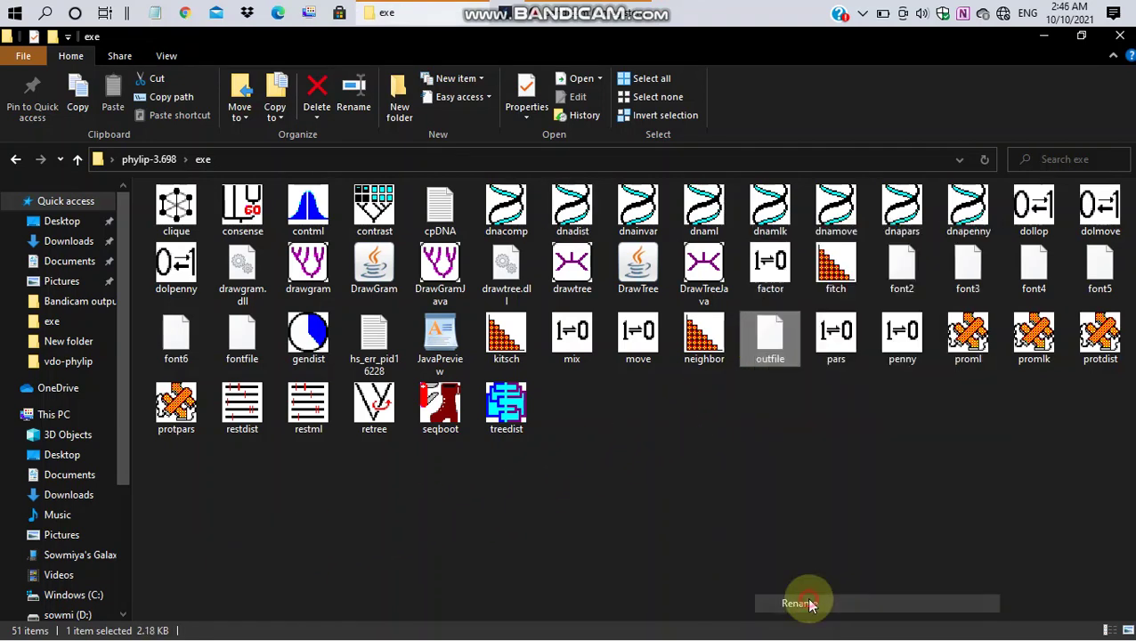
text(infile)
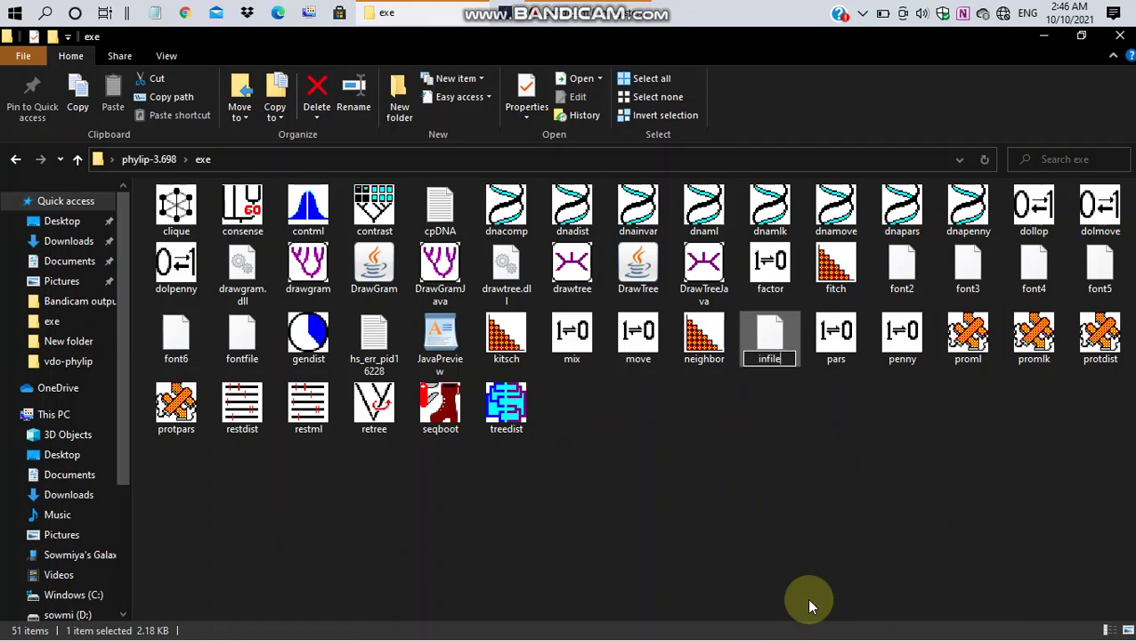
key(Return)
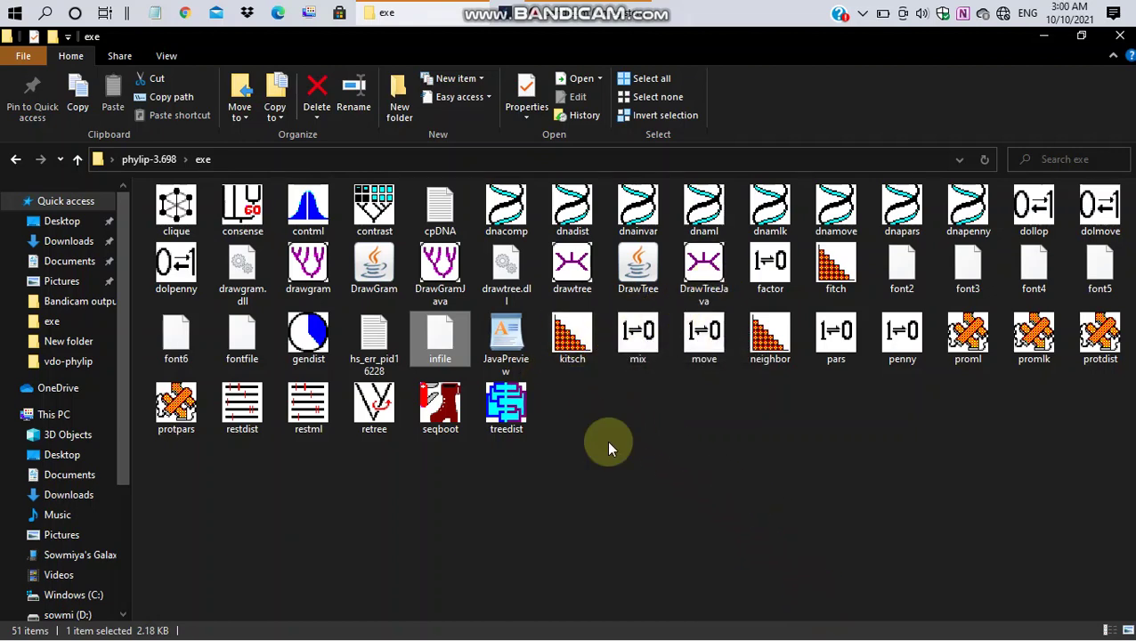
Run neighbor on infile with default settings, then close its console.
double_click(770, 346)
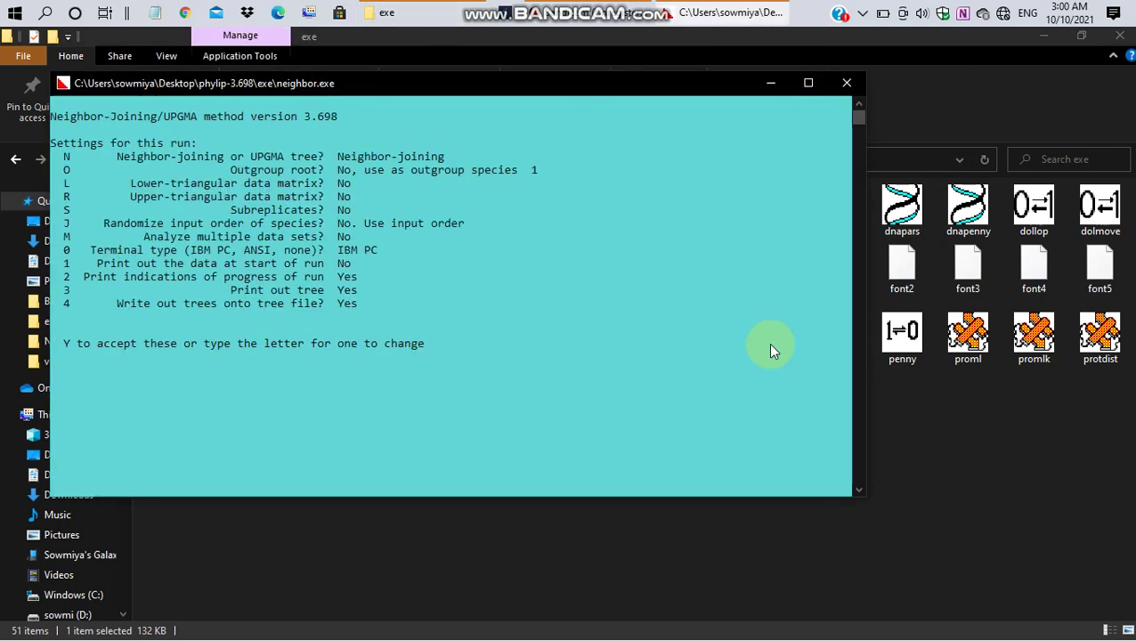
click(808, 82)
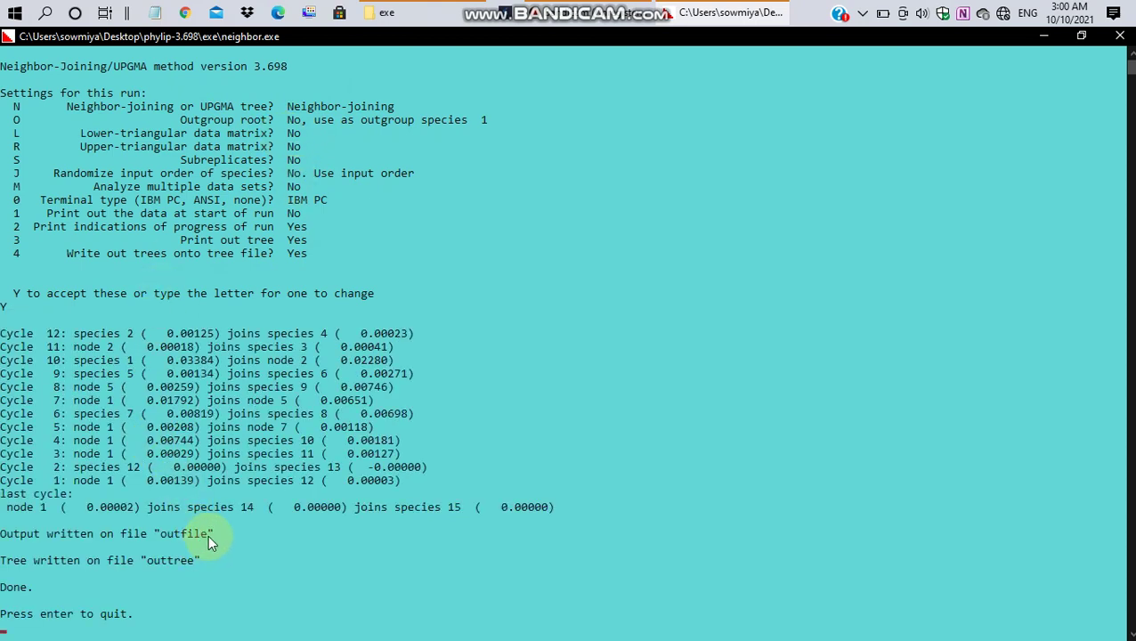
click(1120, 35)
Rename the neighbor-joining outtree file to intree.
double_click(902, 343)
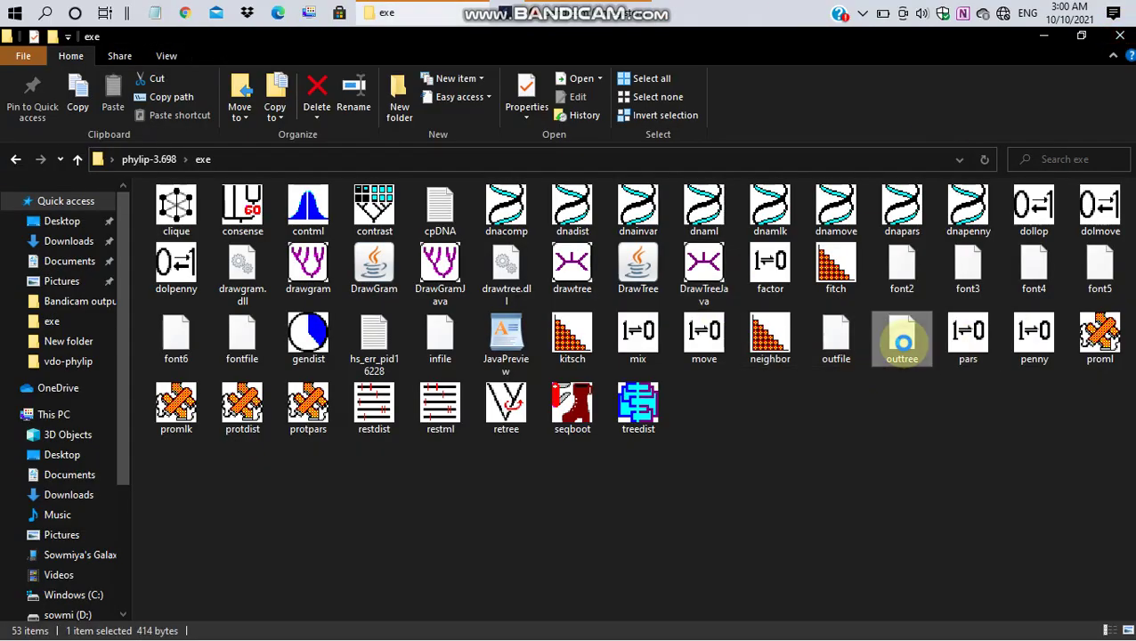
right_click(902, 343)
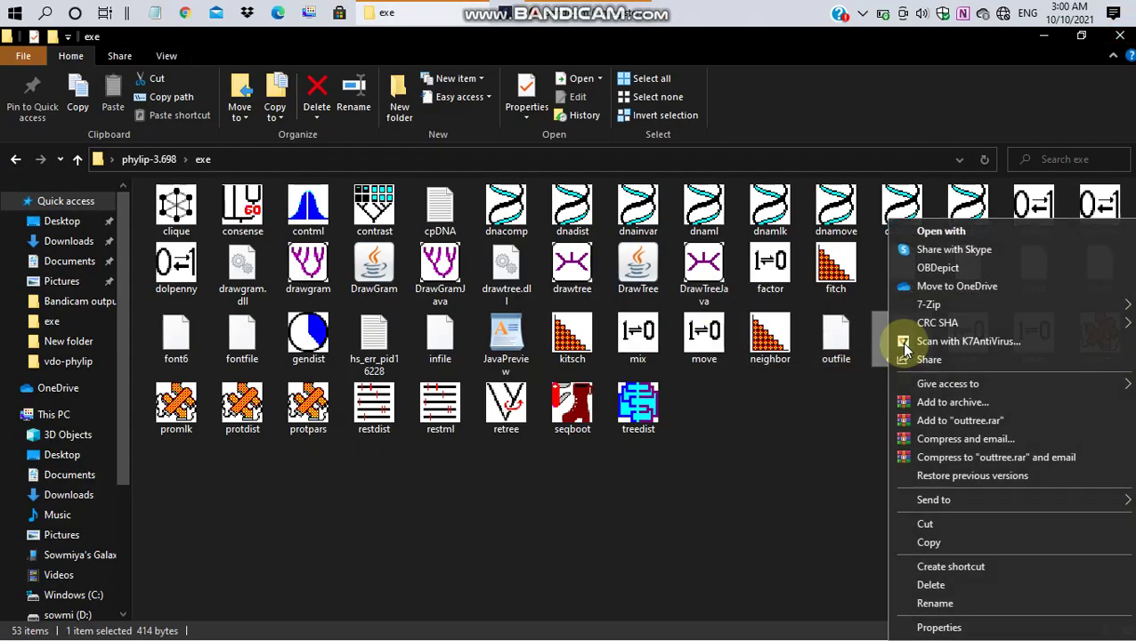
click(944, 606)
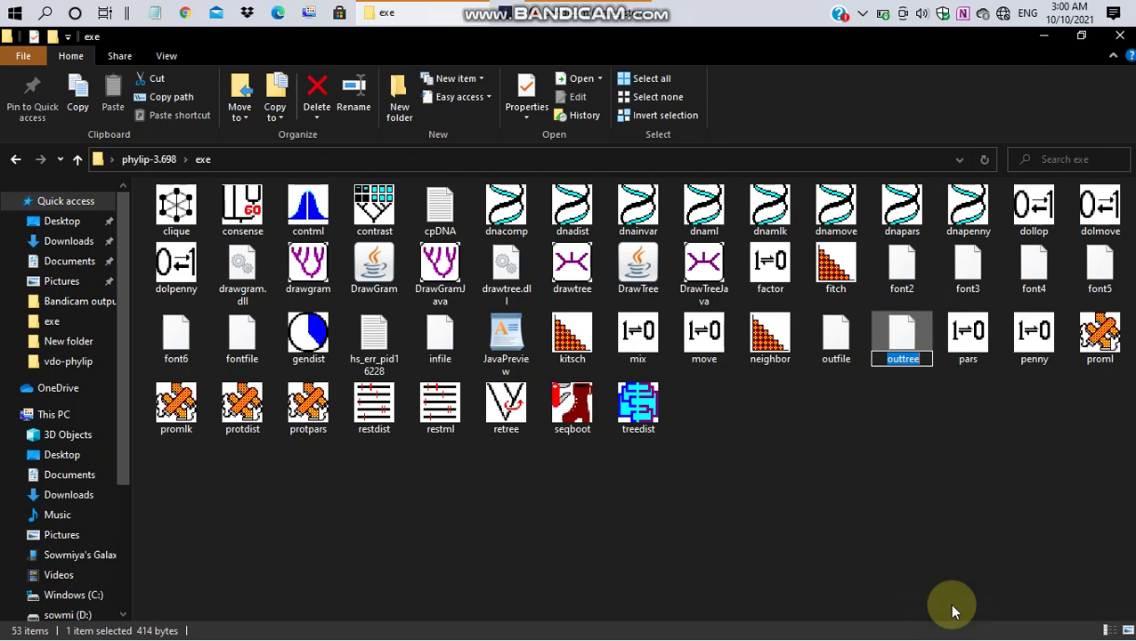
text(intree)
key(Return)
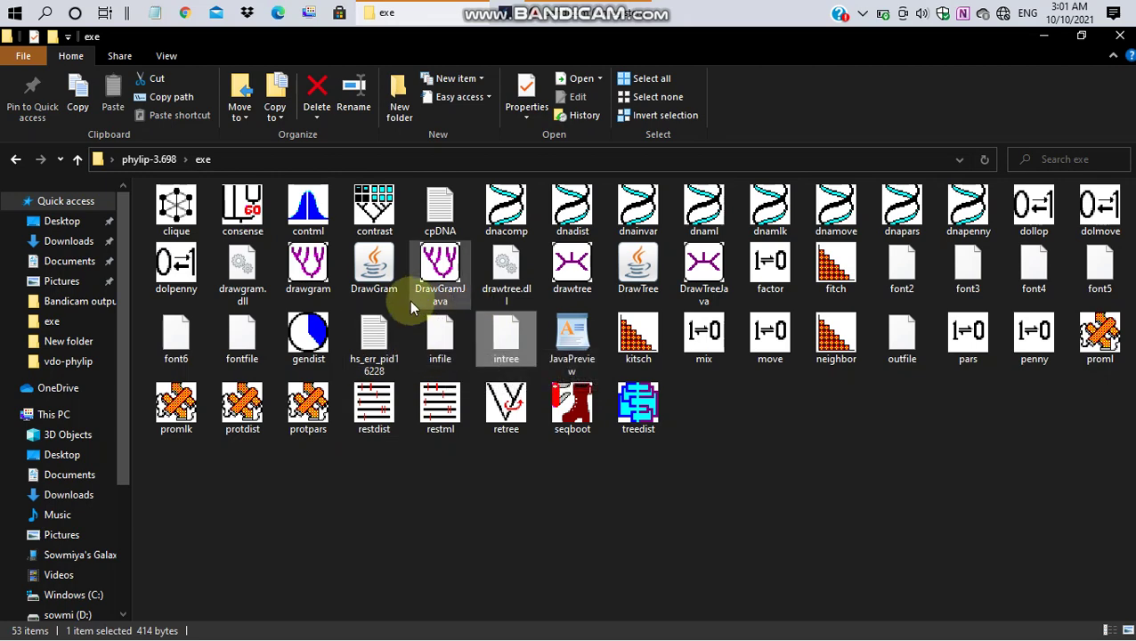
click(375, 271)
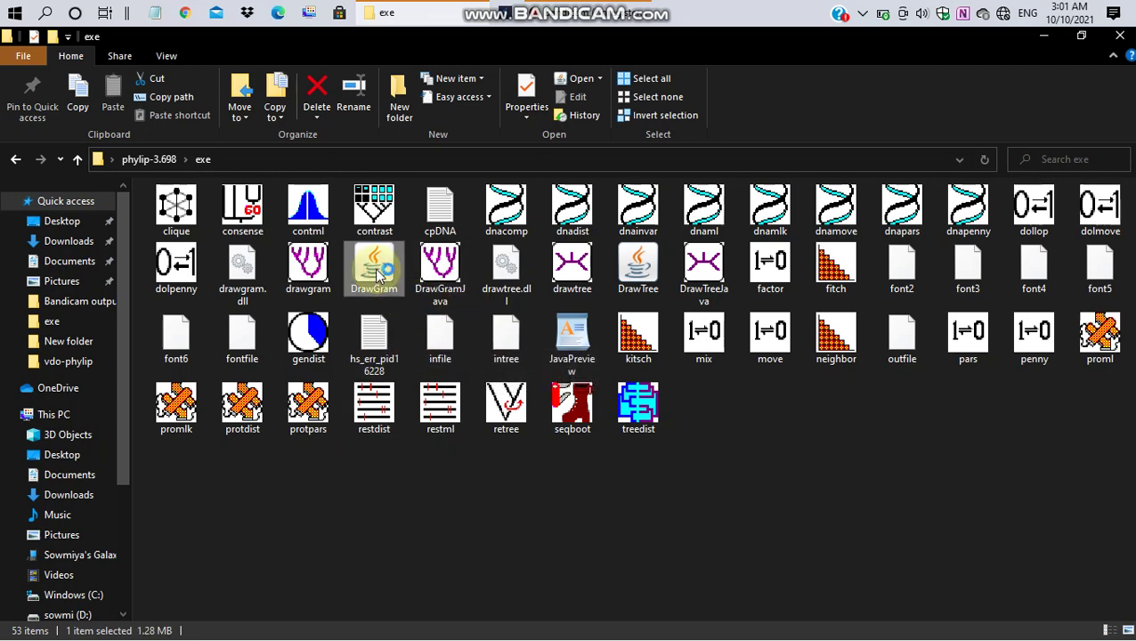
double_click(378, 272)
click(182, 486)
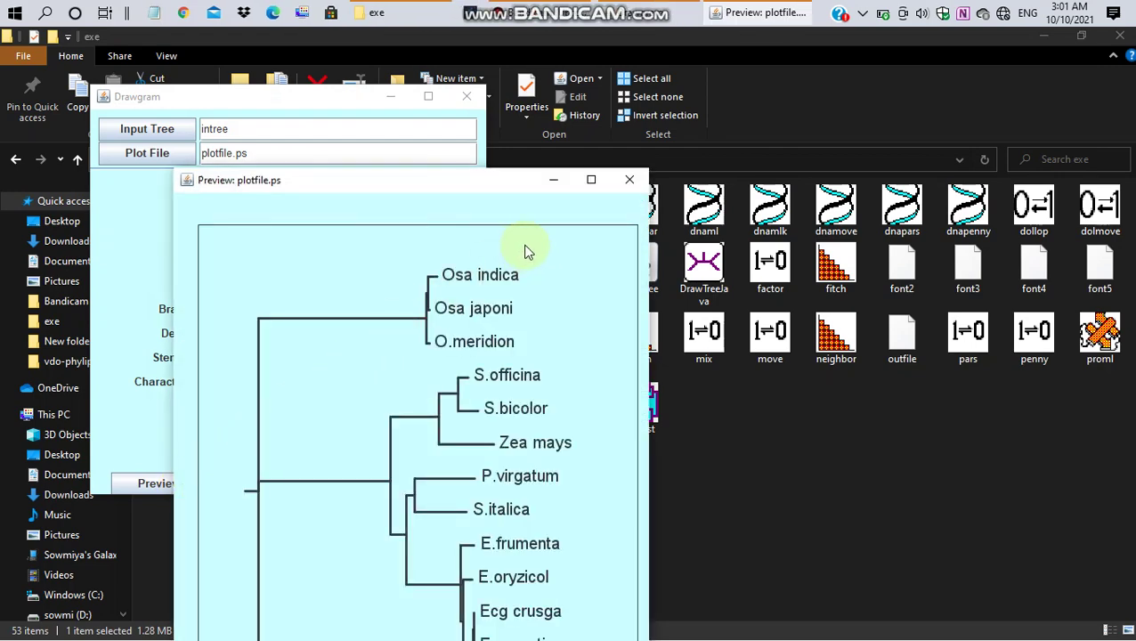
click(592, 180)
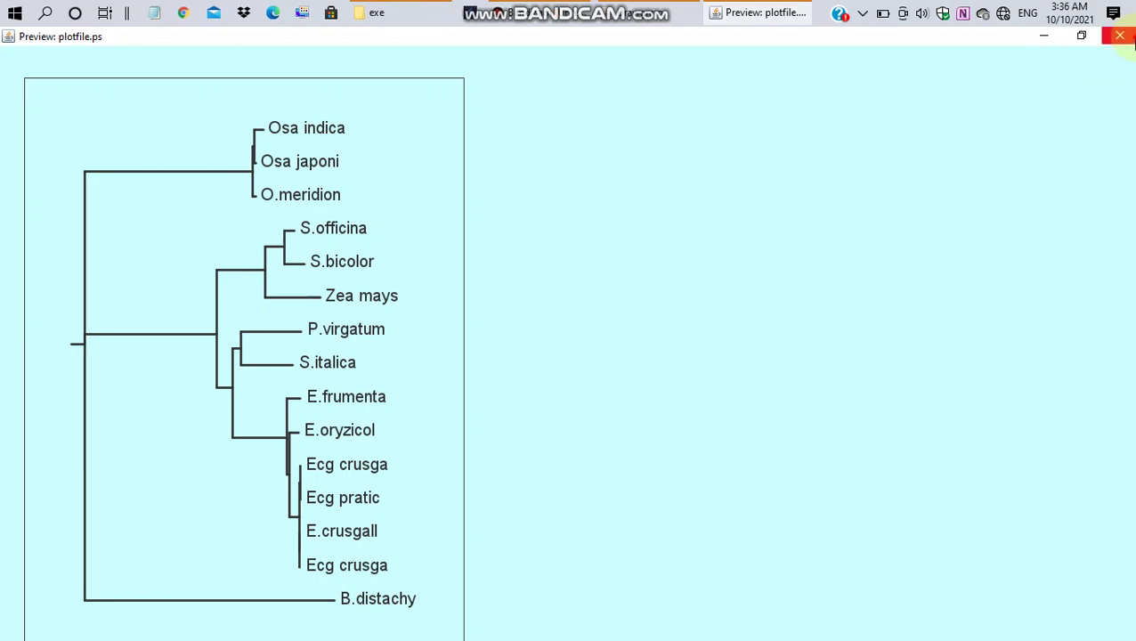
click(1121, 36)
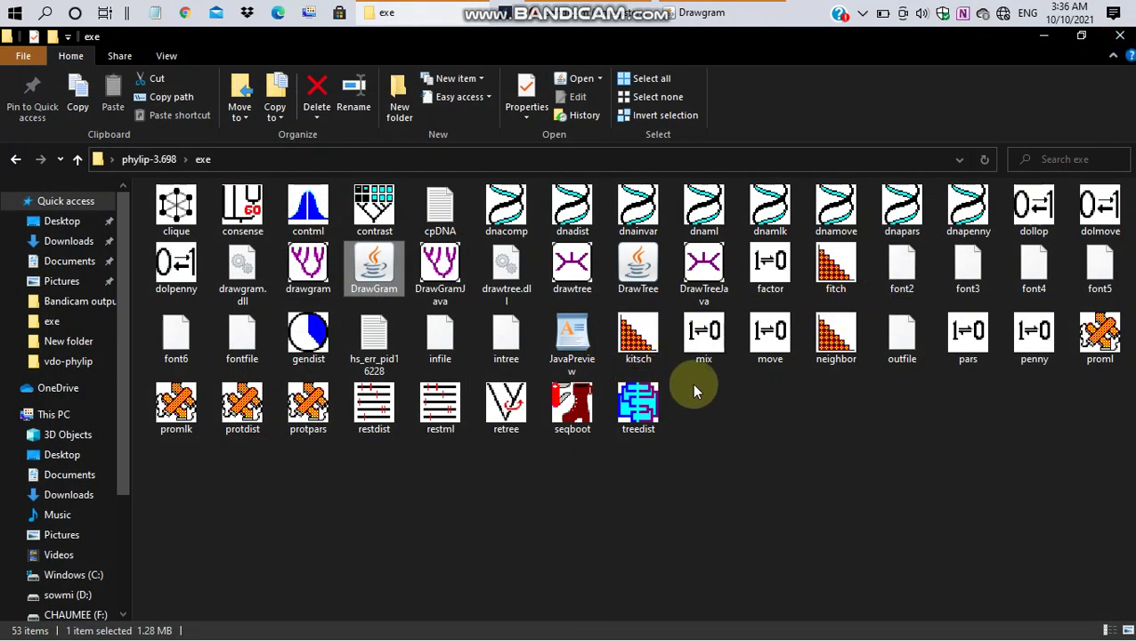
click(643, 269)
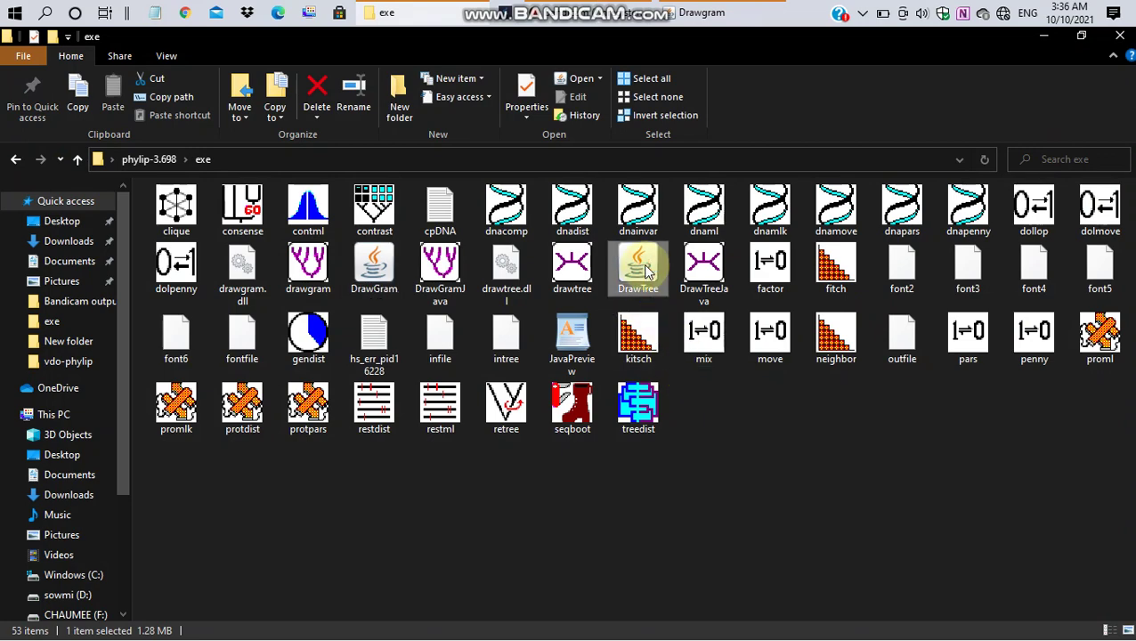
click(148, 580)
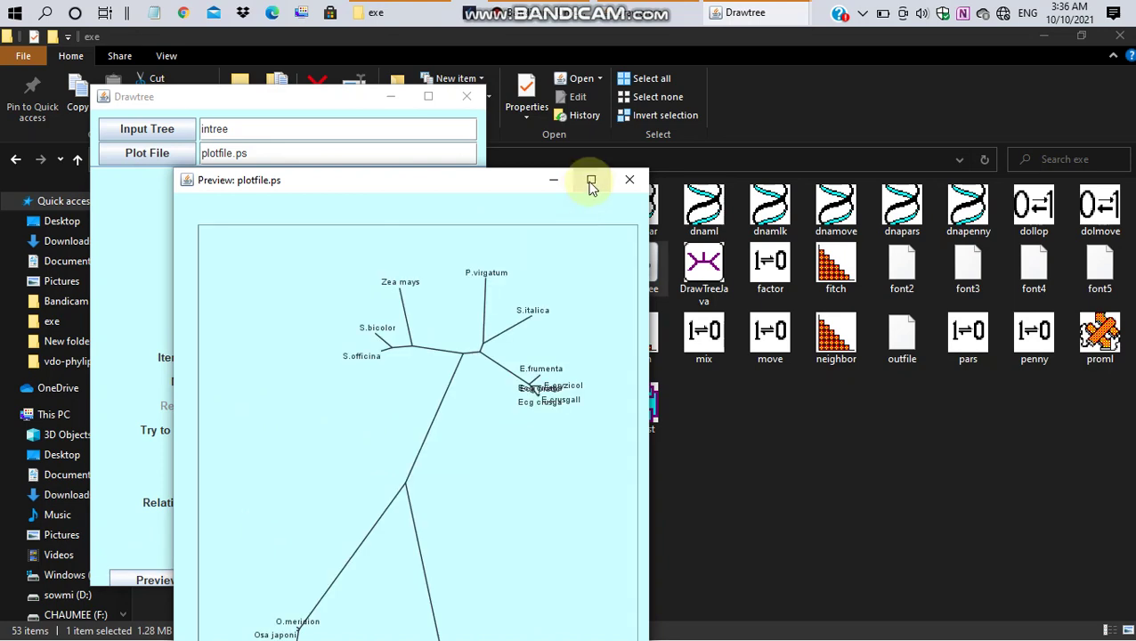
click(591, 180)
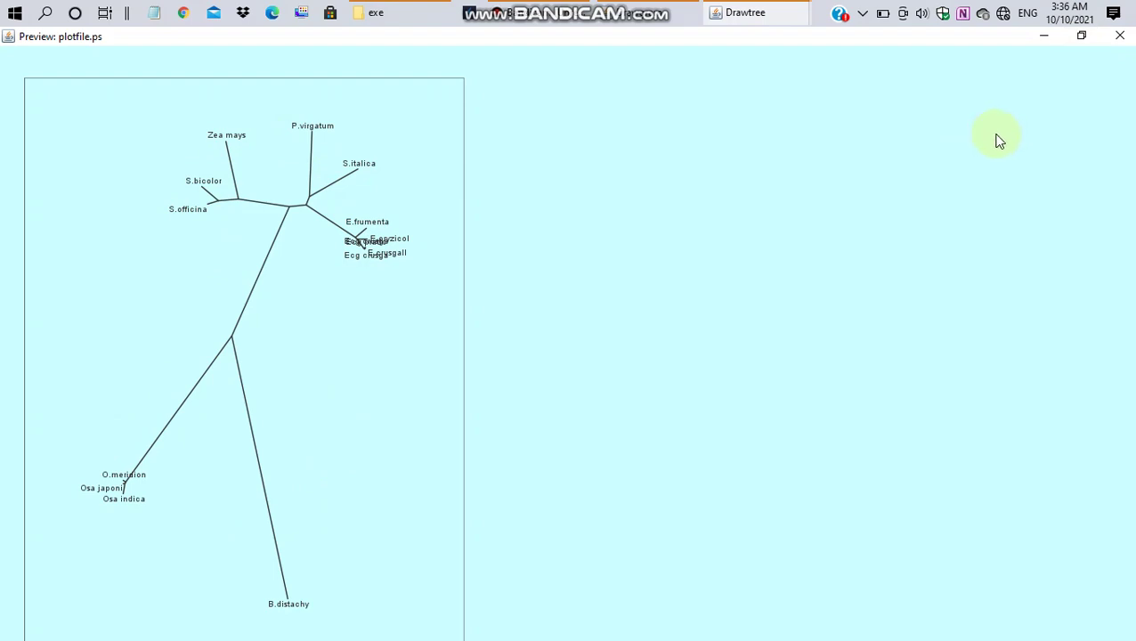
Close the DrawTree preview and settings windows.
click(1121, 37)
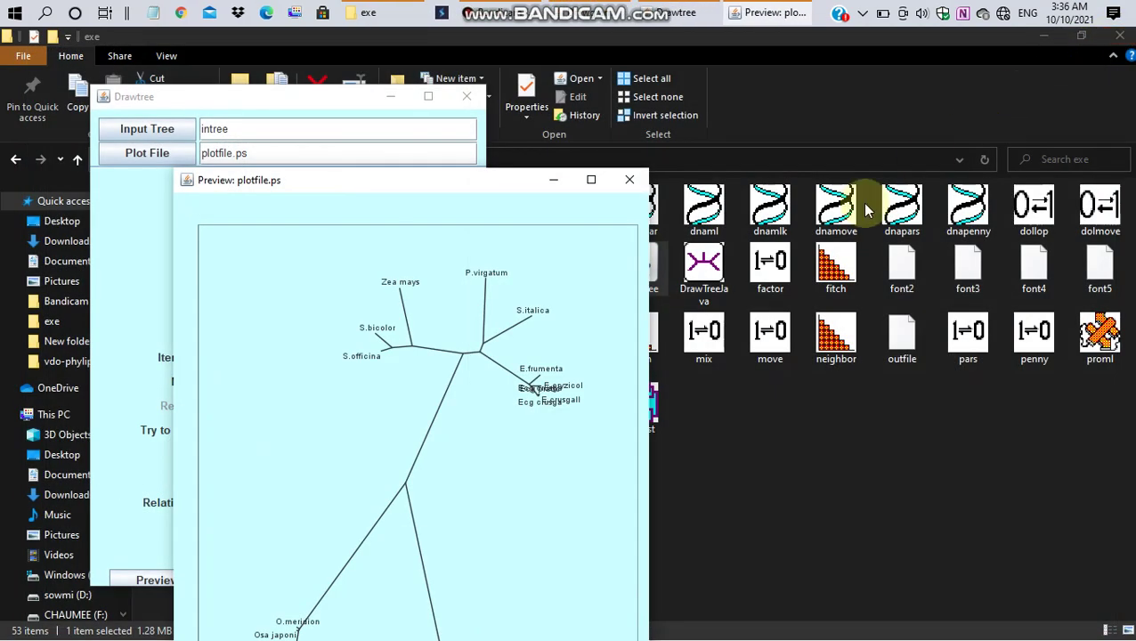
click(627, 177)
click(477, 104)
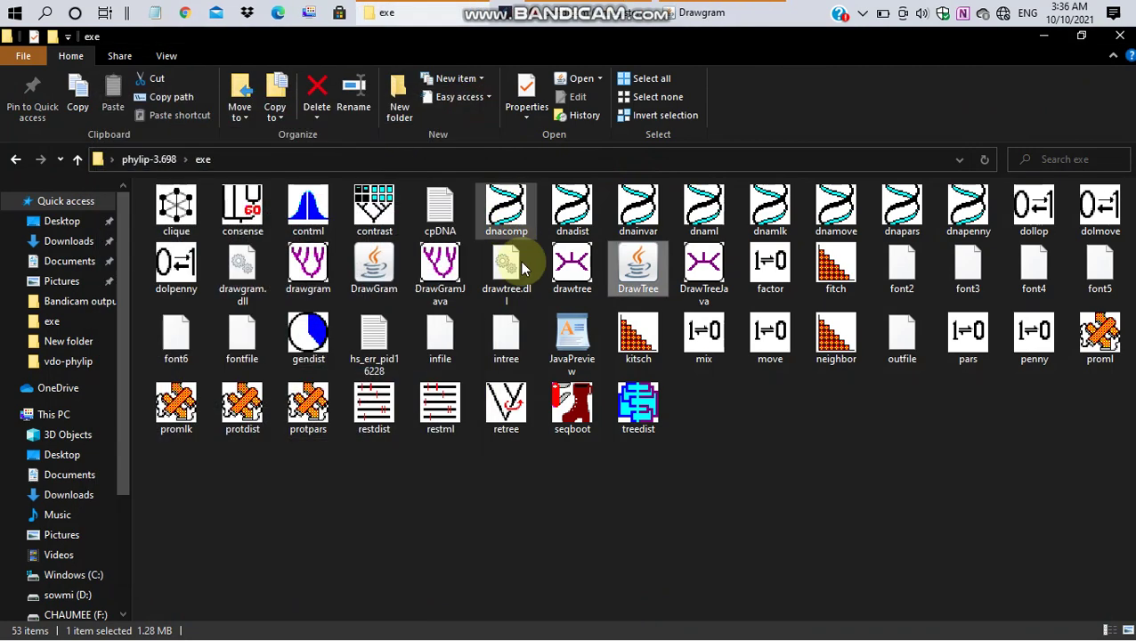
Delete infile, intree and outfile from the exe folder.
click(439, 356)
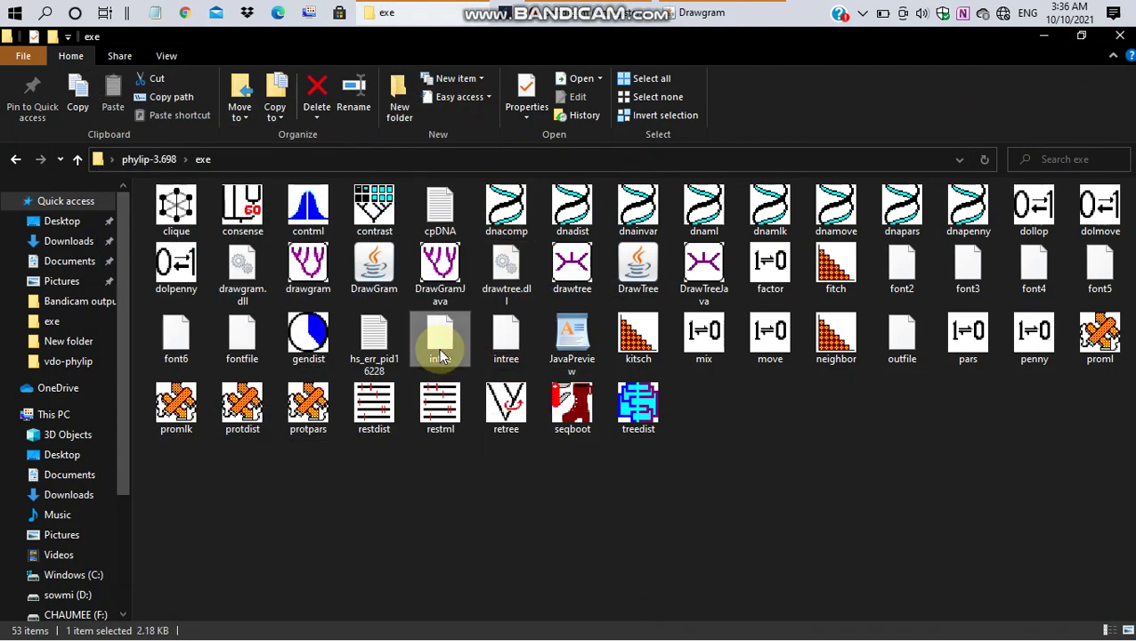
key(shift+Right)
key(Delete)
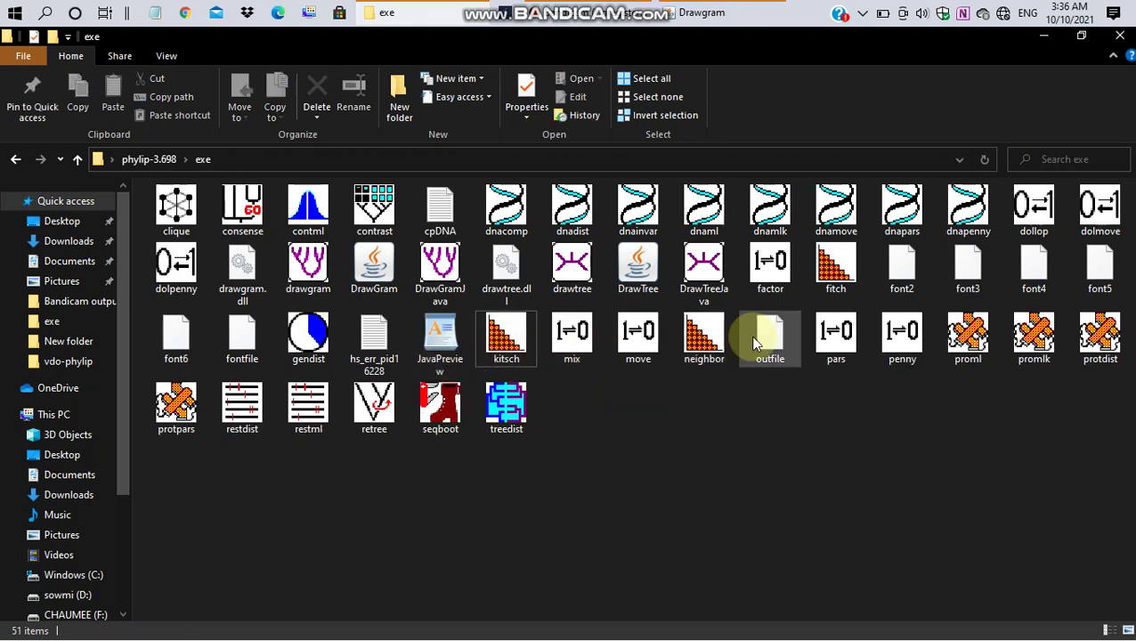
click(751, 336)
key(Delete)
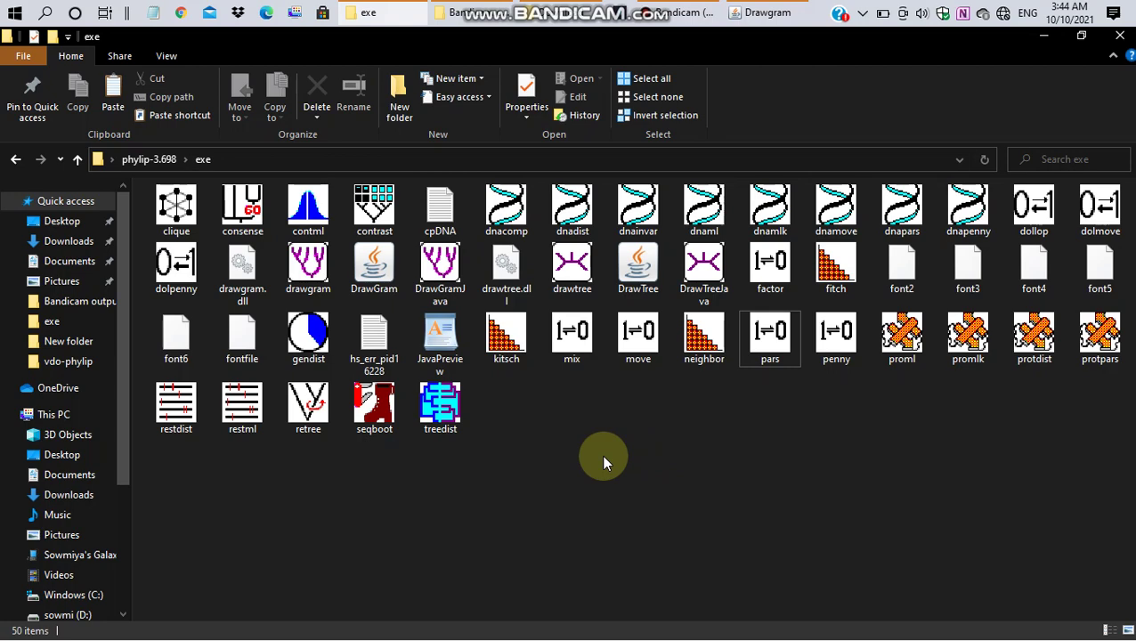
Run dnaml maximum likelihood on the cpDNA input file, producing outfile and outtree.
click(703, 206)
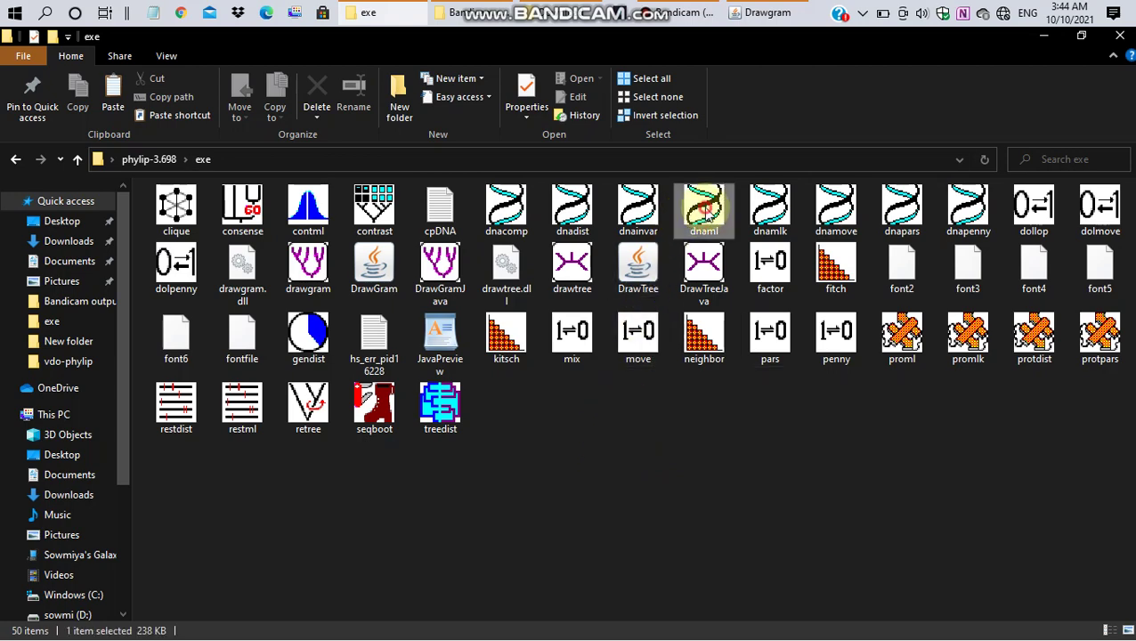
double_click(704, 207)
click(805, 81)
text(cpDNA)
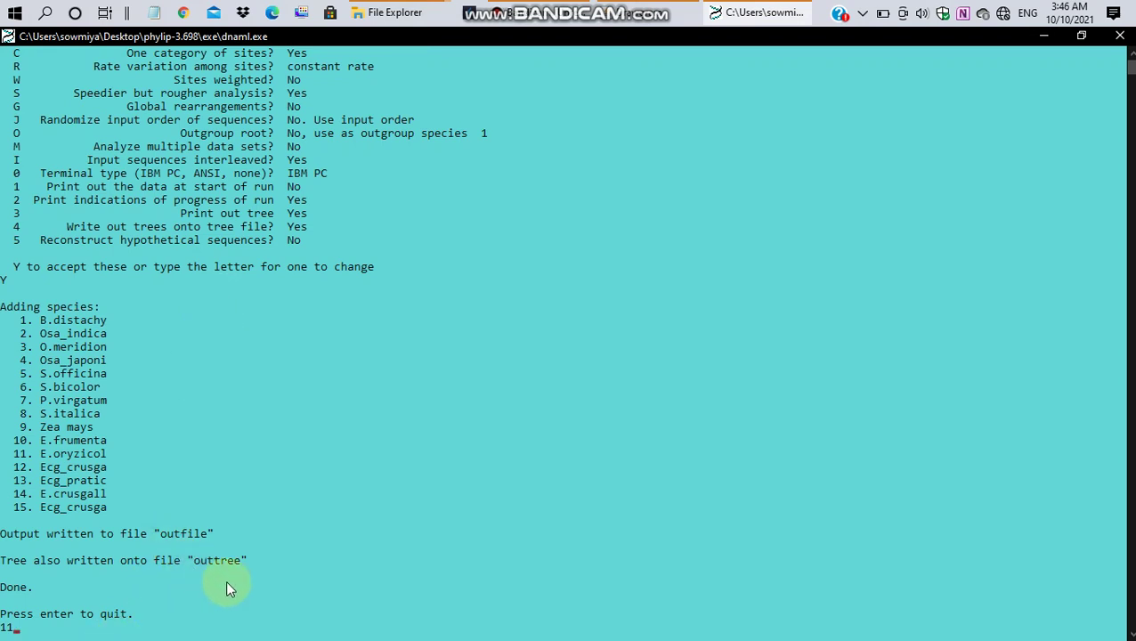
key(Return)
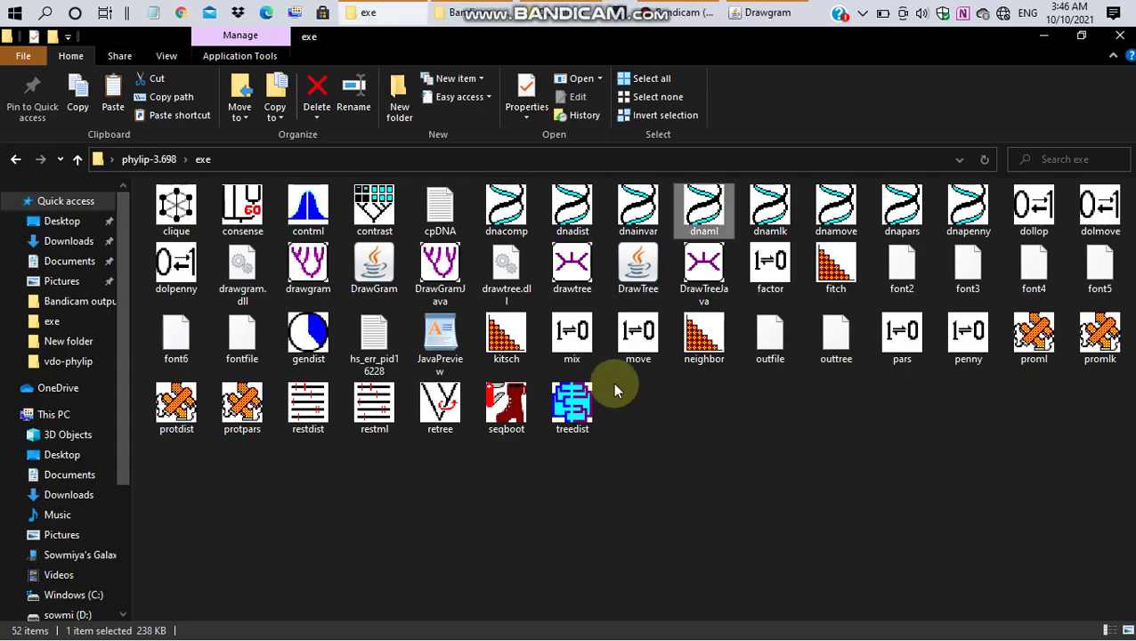
Rename the dnaml tree file from outtree to intree for the drawing programs.
right_click(825, 337)
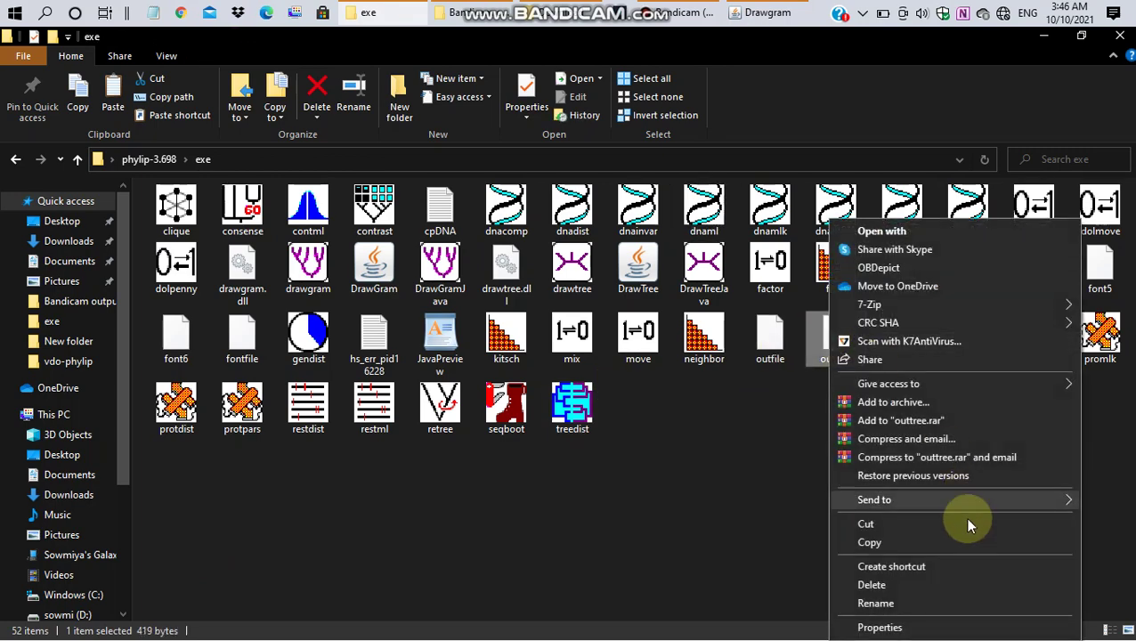
click(937, 610)
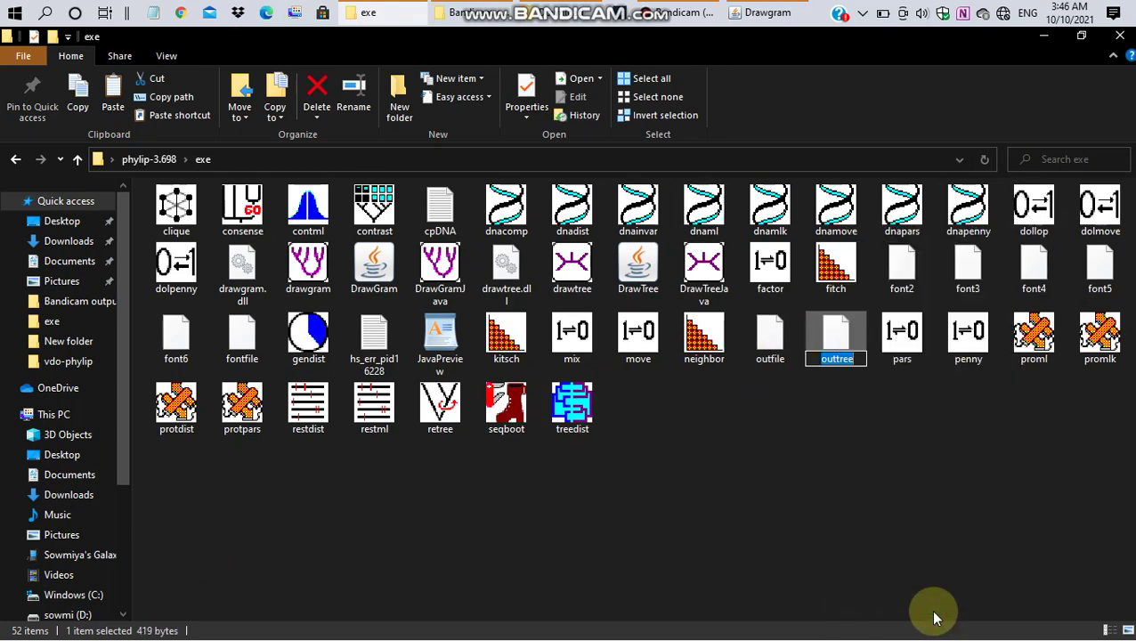
text(intree)
key(Return)
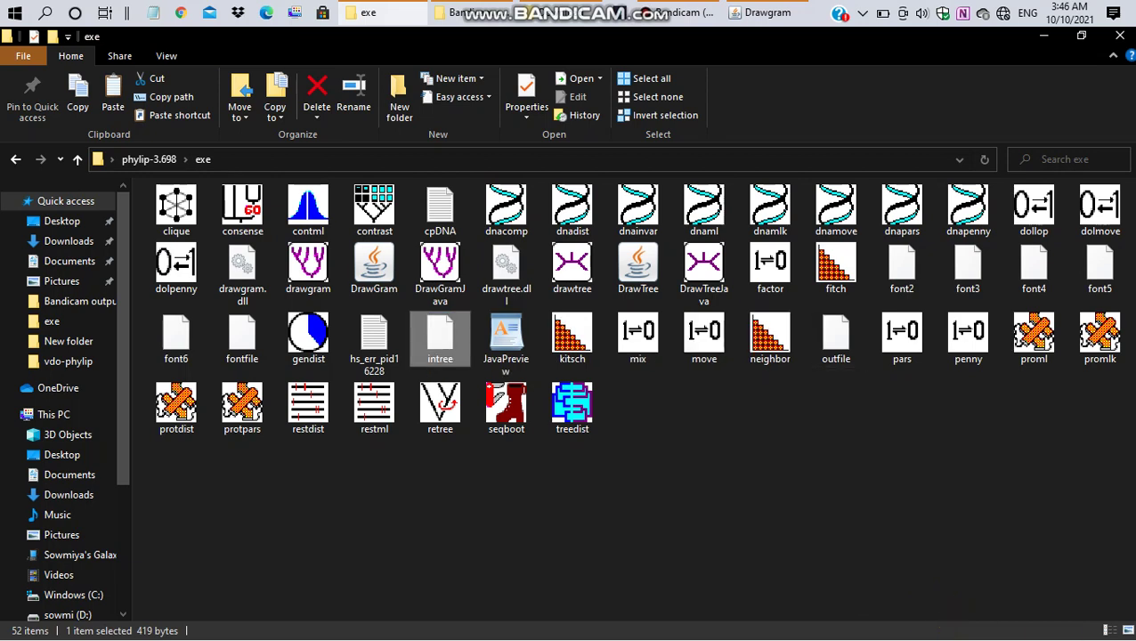
Preview the intree in DrawGram as a full-screen rooted plot of plotfile.ps.
click(380, 281)
double_click(379, 281)
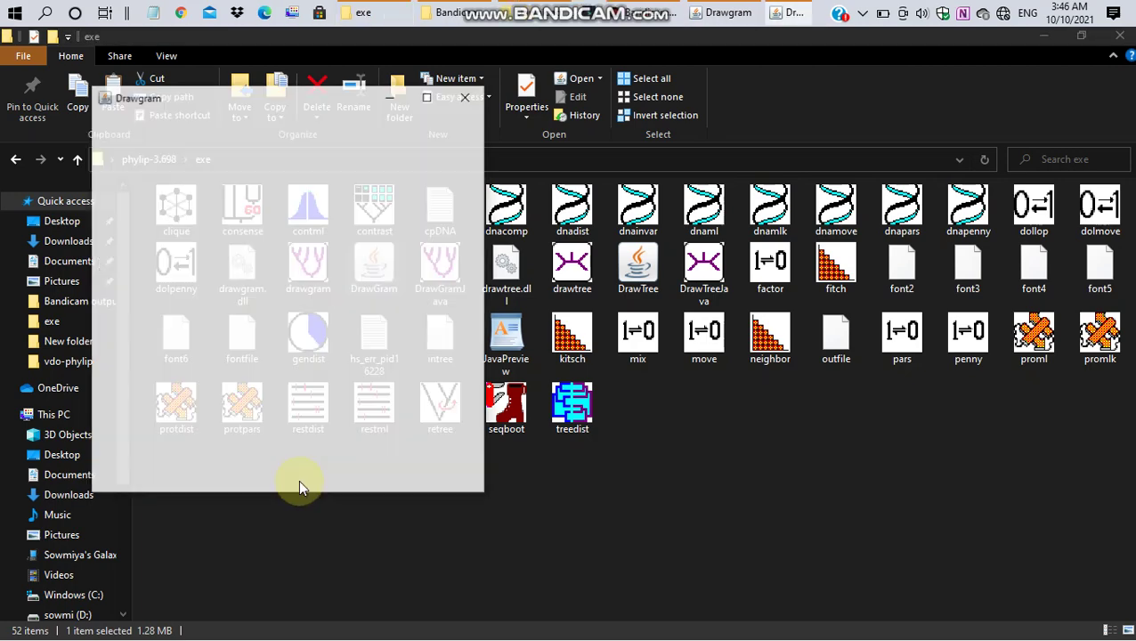
click(160, 484)
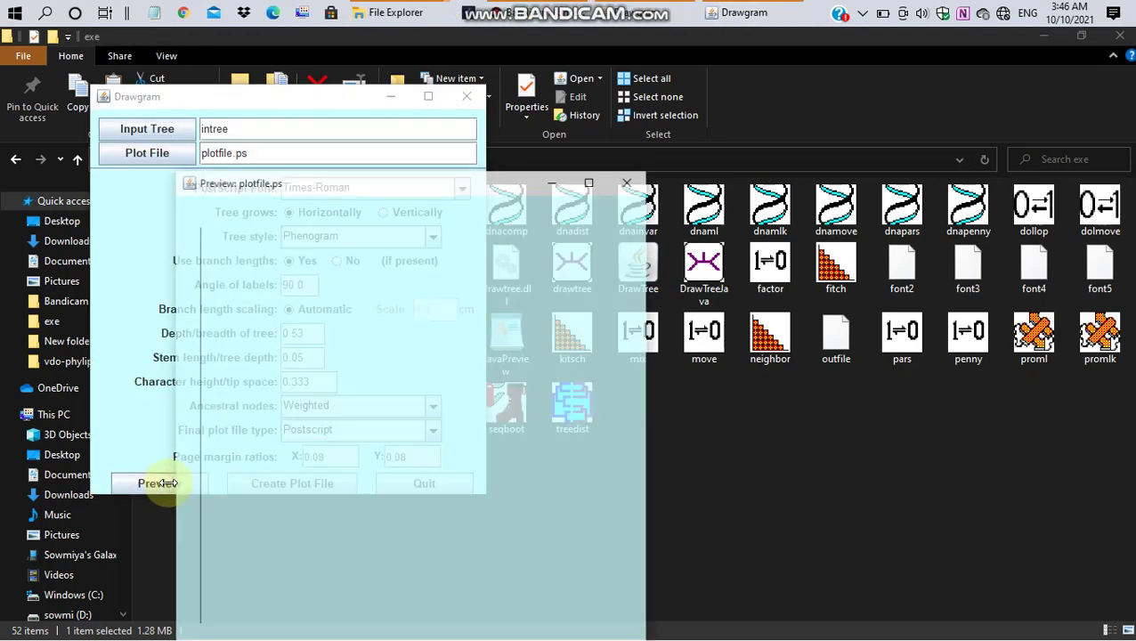
click(587, 181)
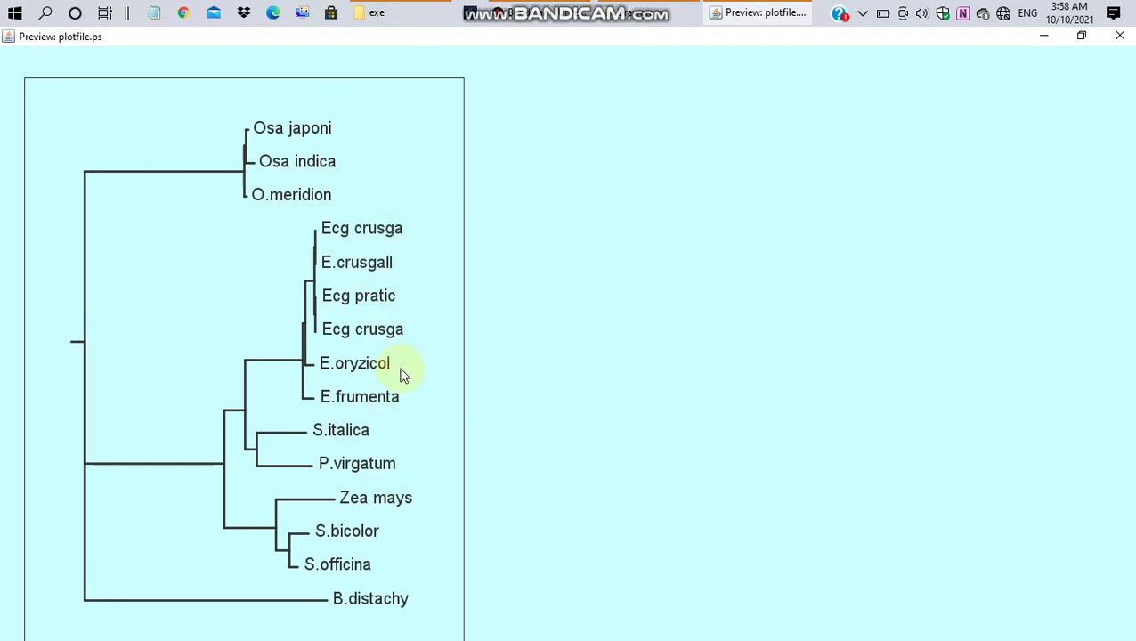
Close Drawgram, then preview the intree in DrawTree as a maximized unrooted plotfile.ps.
click(1119, 36)
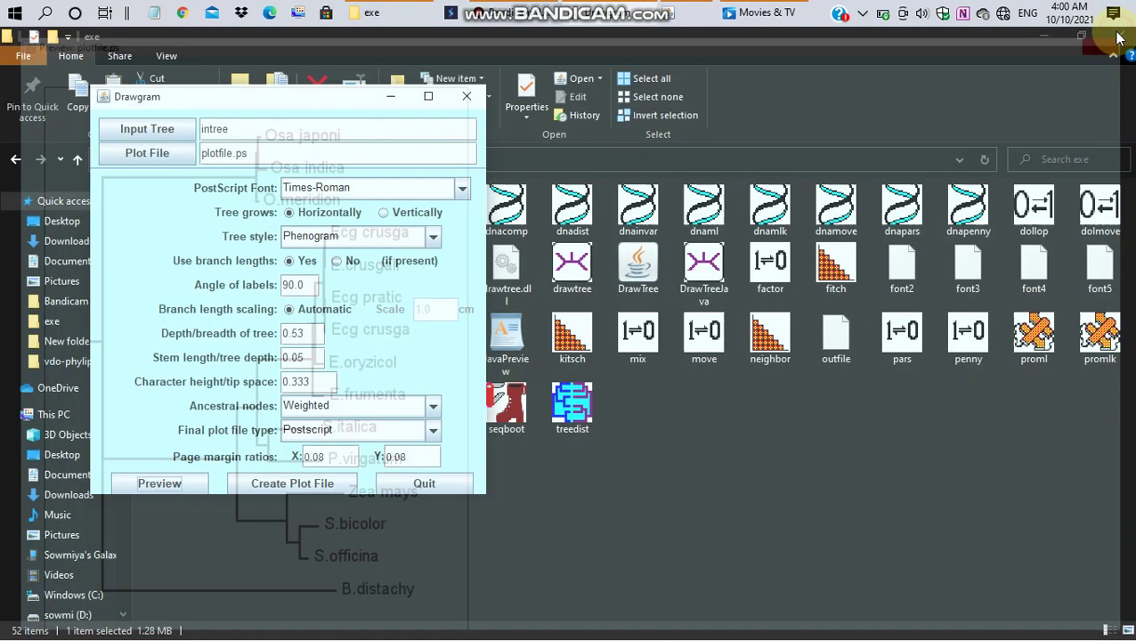
click(466, 96)
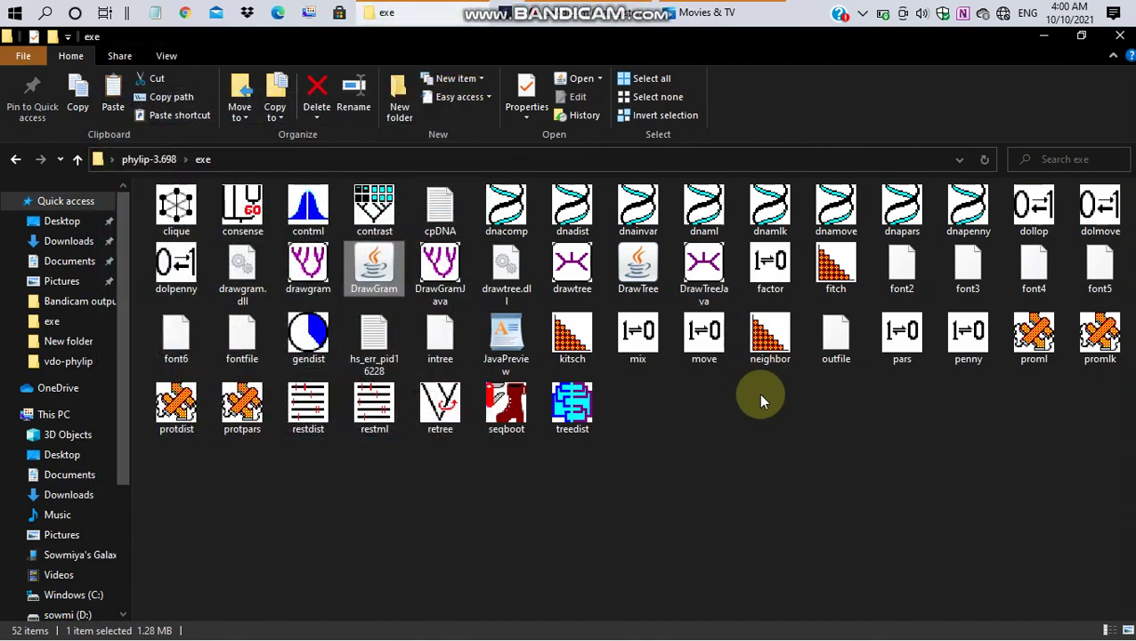
click(645, 270)
double_click(648, 272)
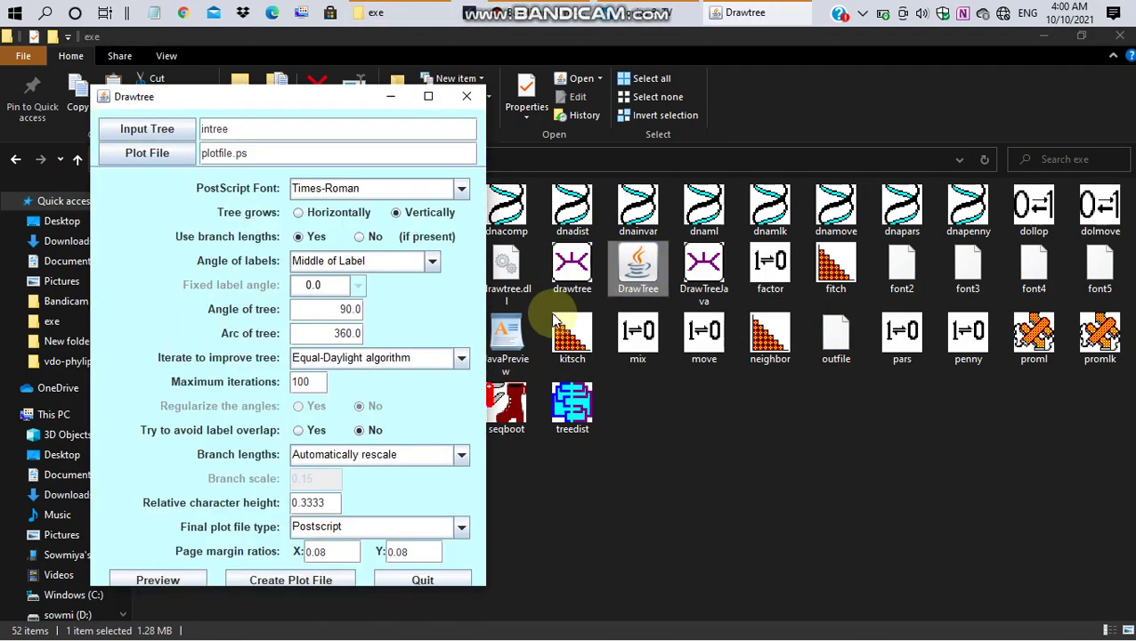
click(169, 580)
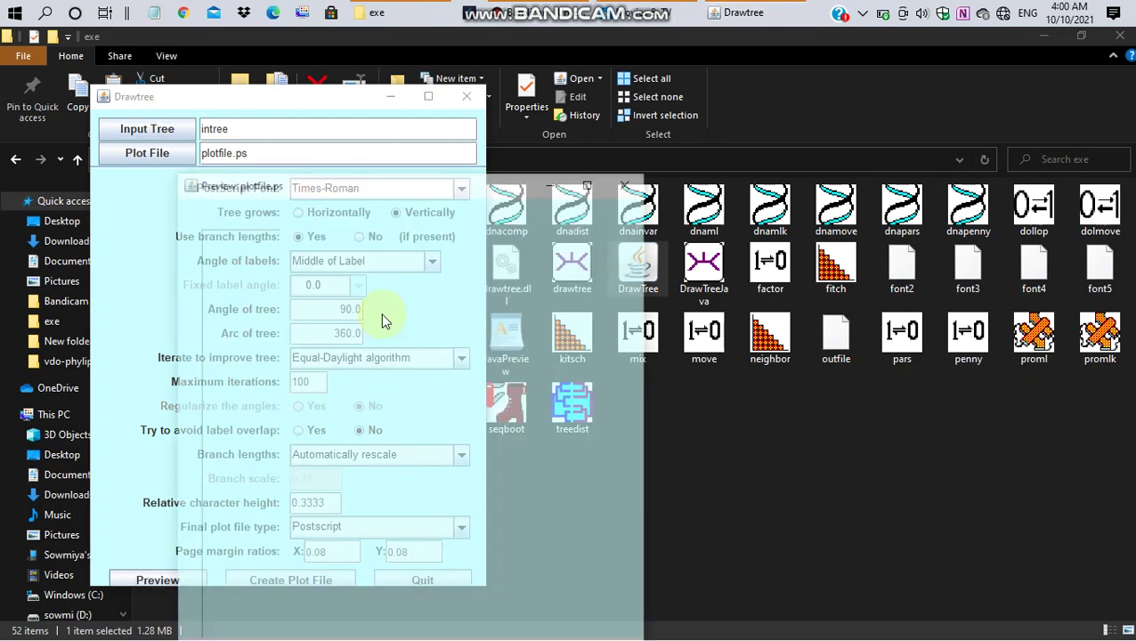
click(591, 179)
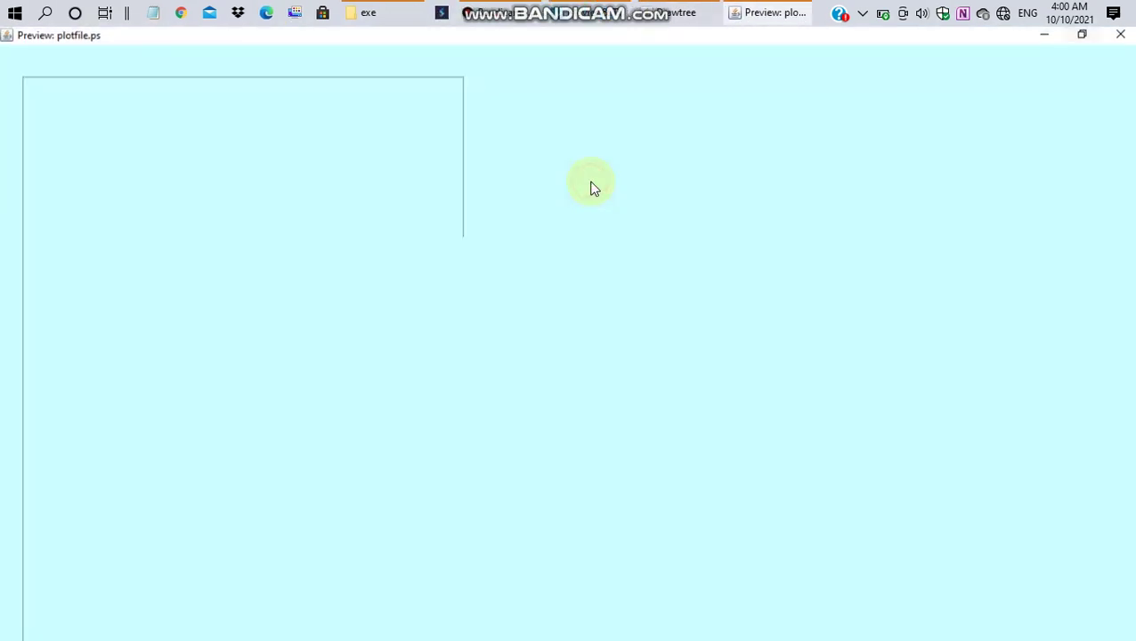